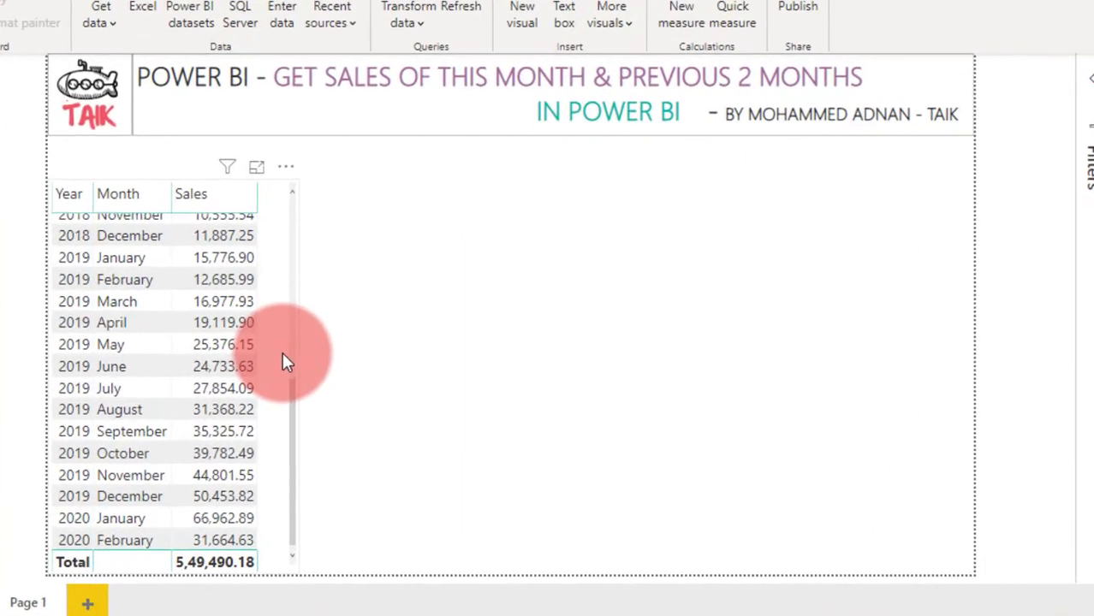
Step: Open Power Query Editor and add Sales Table's SalesDate column as its own query
scroll(287, 358, up, 5)
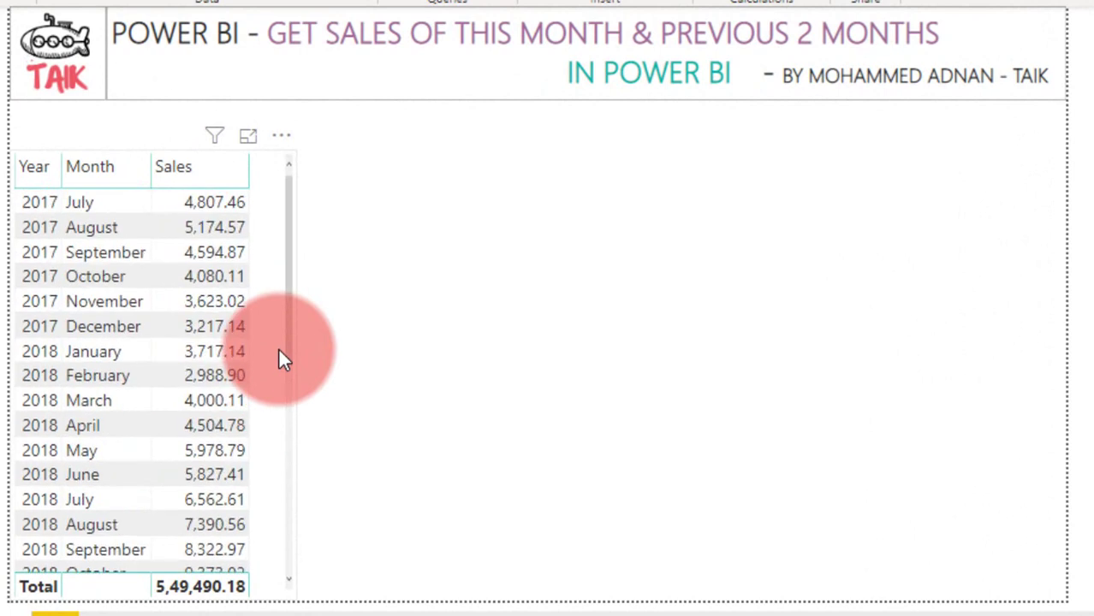
scroll(282, 358, down, 5)
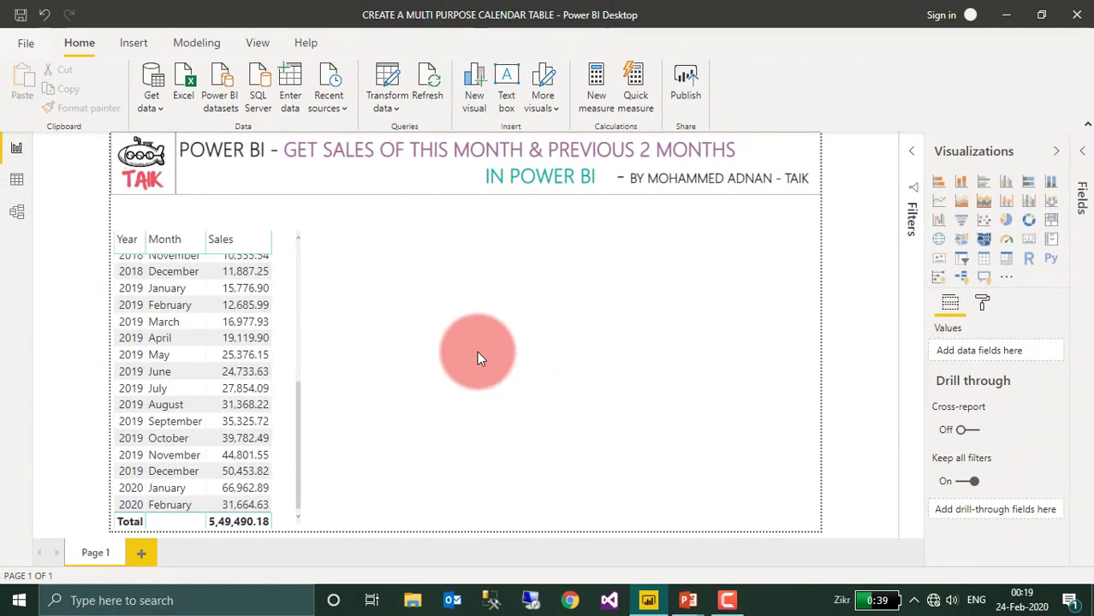
click(397, 109)
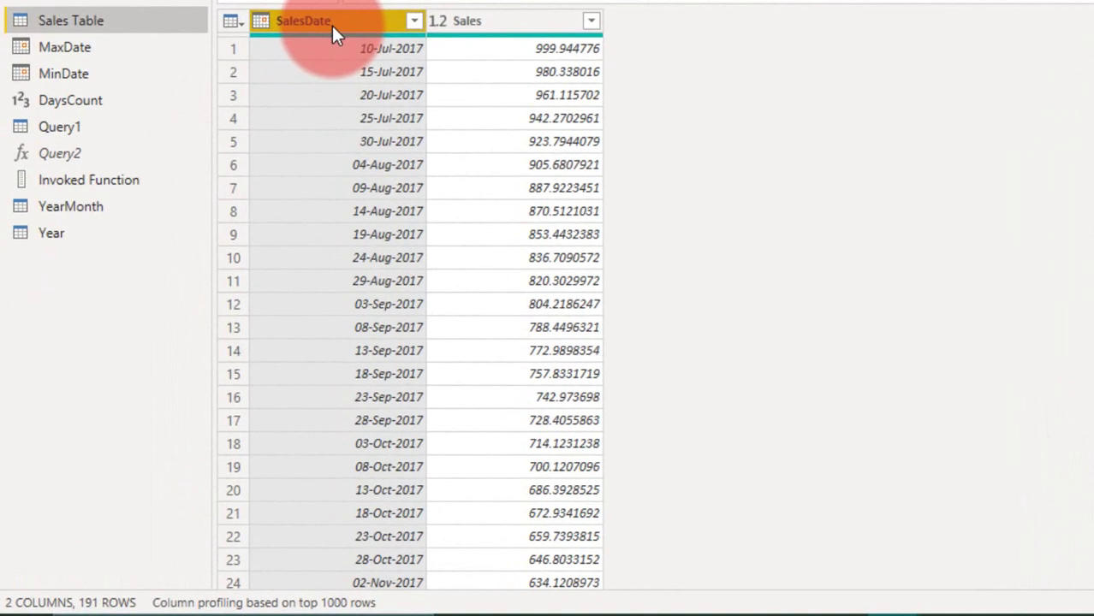
right_click(333, 28)
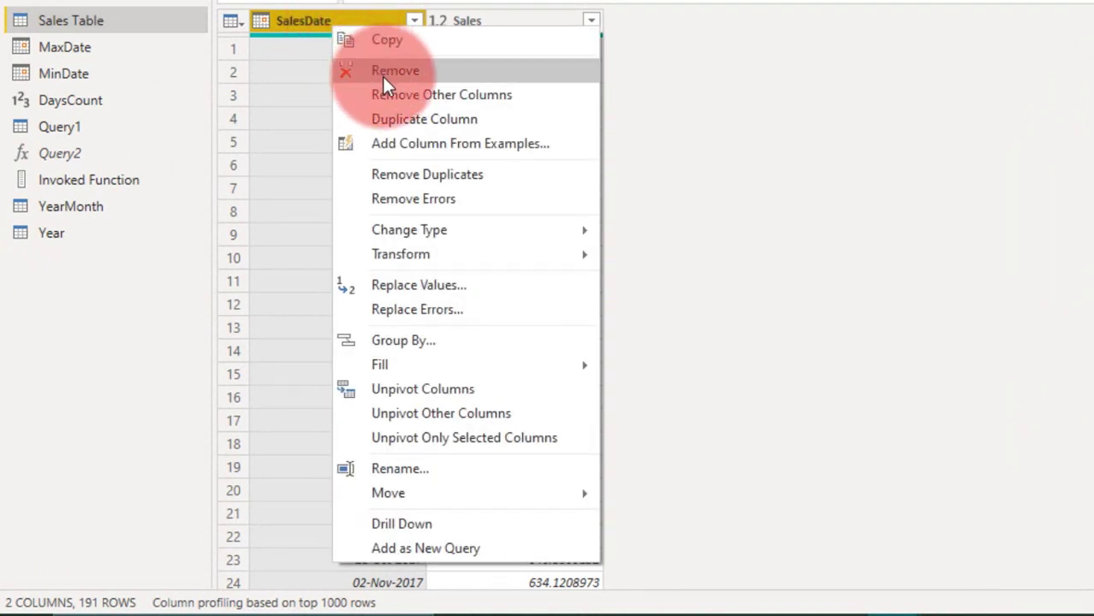
click(401, 550)
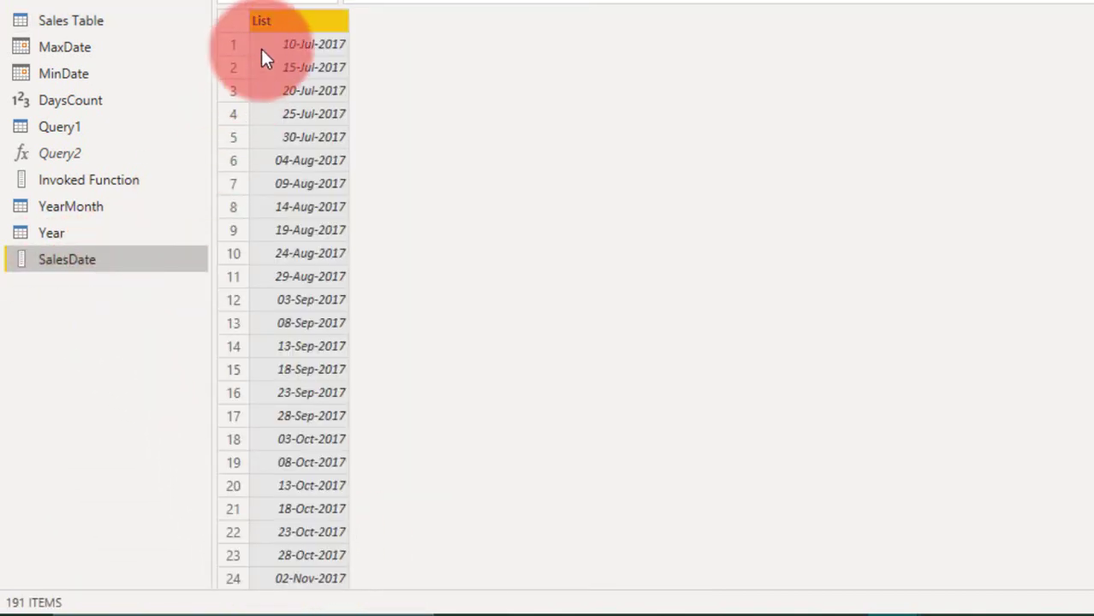
Step: Convert the SalesDate list of 191 dates into a one-column table
right_click(292, 26)
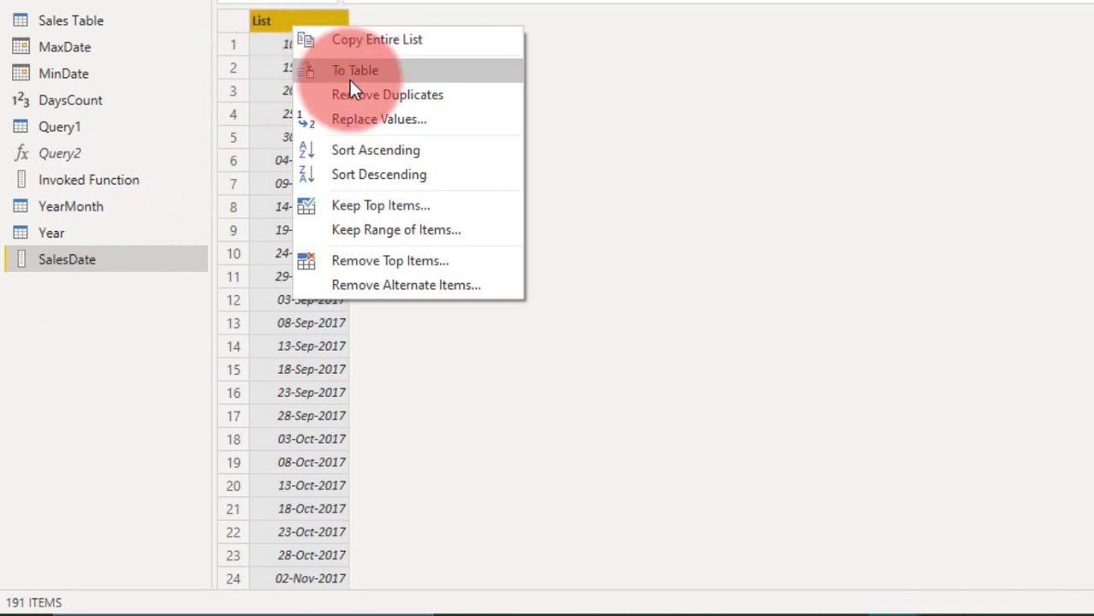
click(355, 95)
click(299, 24)
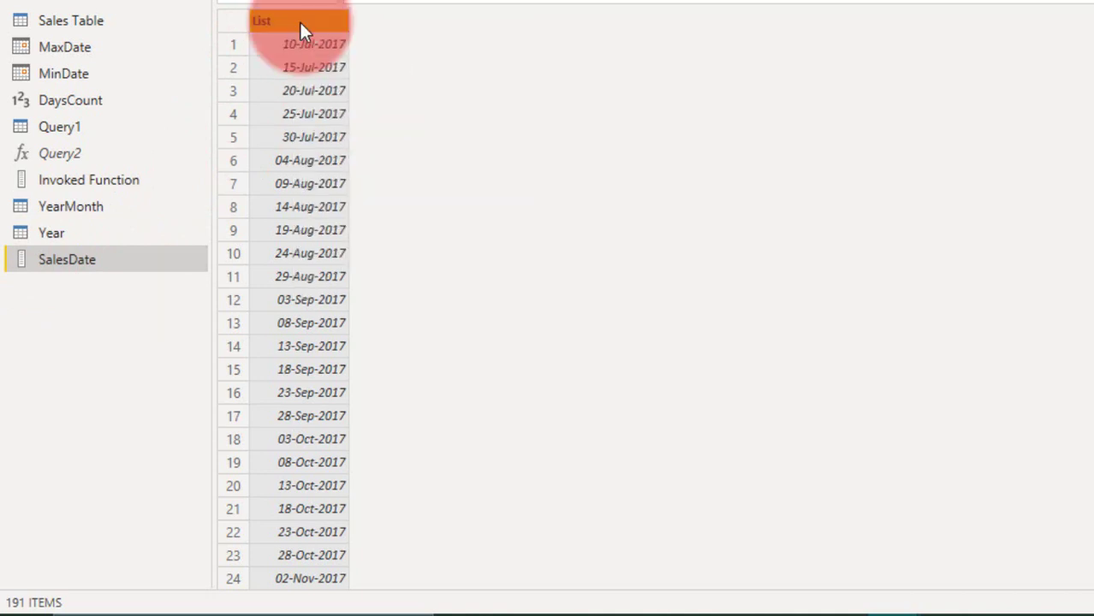
right_click(300, 30)
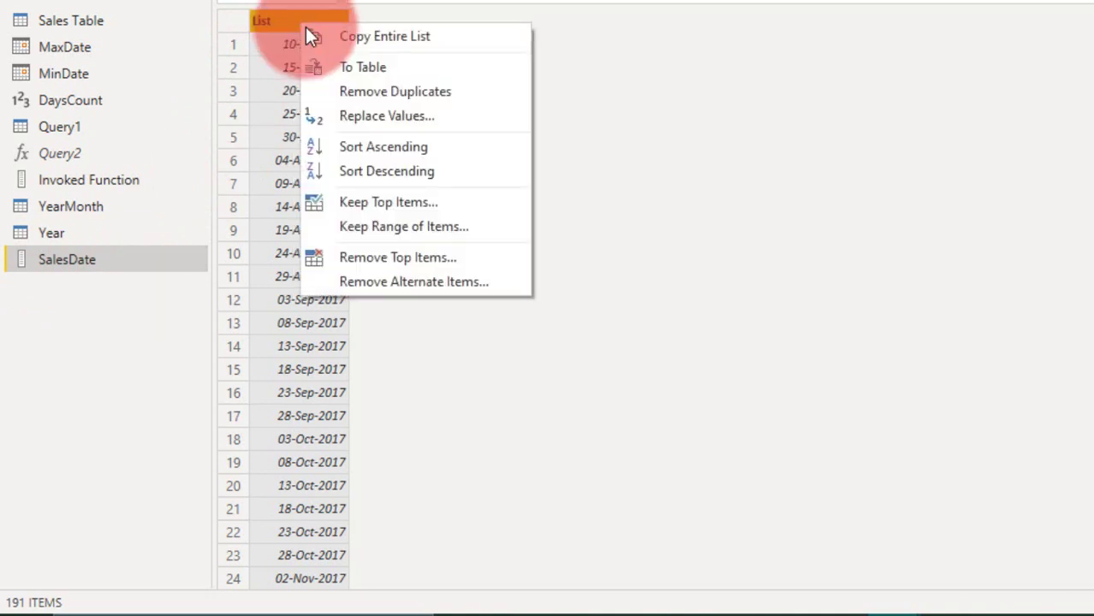
click(346, 66)
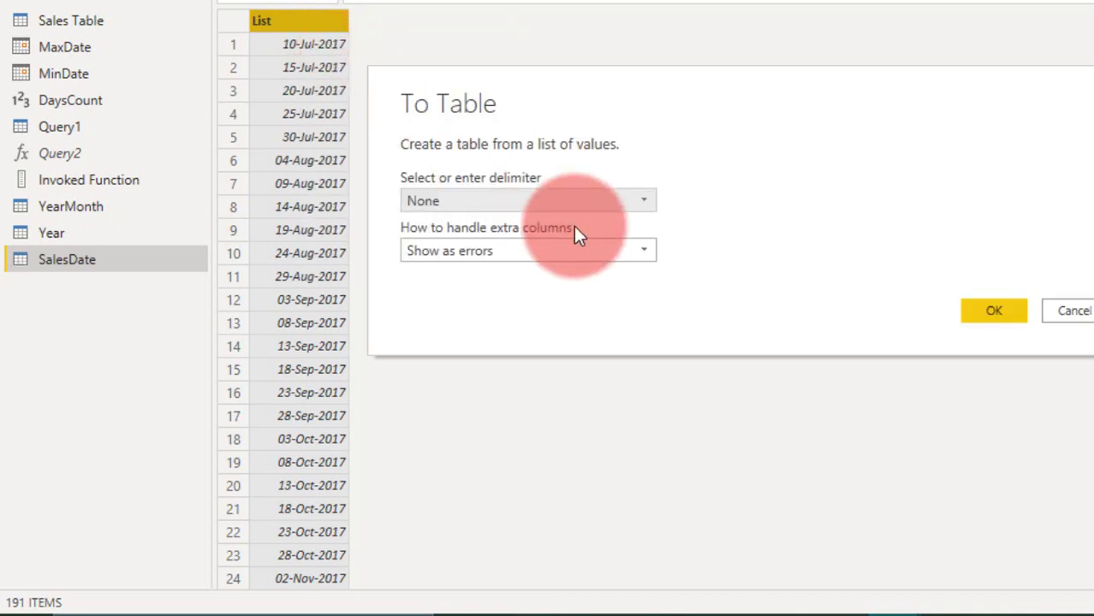
click(993, 311)
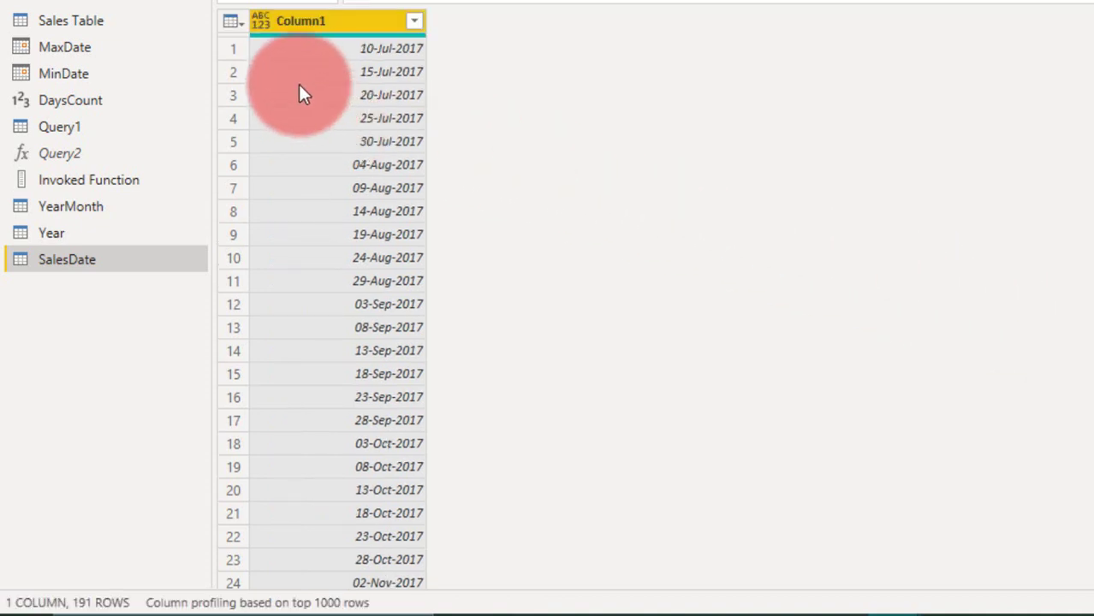
Step: Make Column1 a Date column and begin Add Column From Examples on it
click(262, 24)
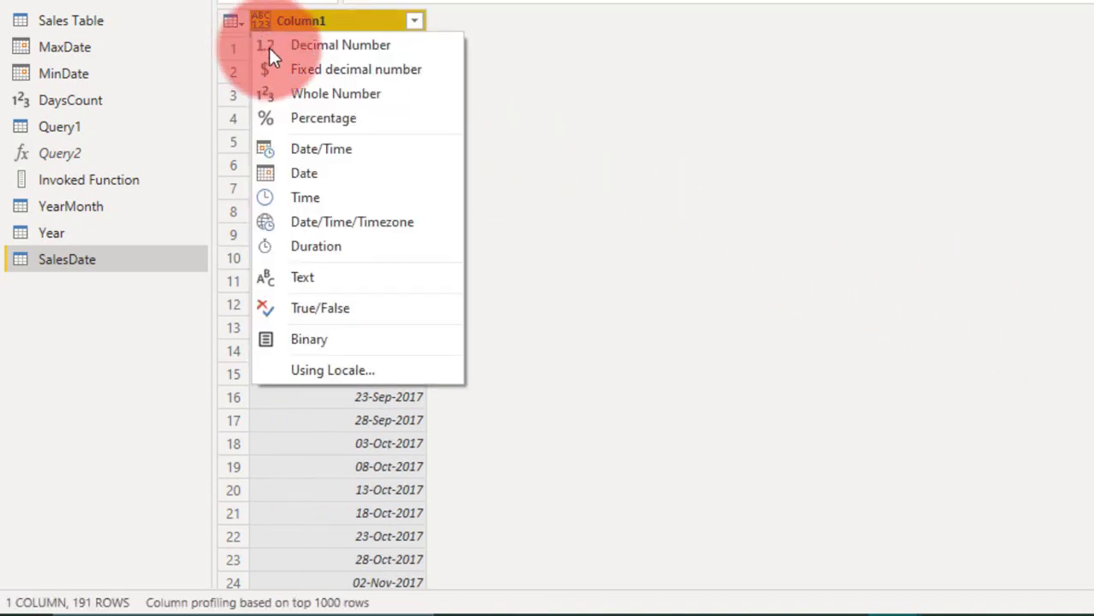
click(317, 176)
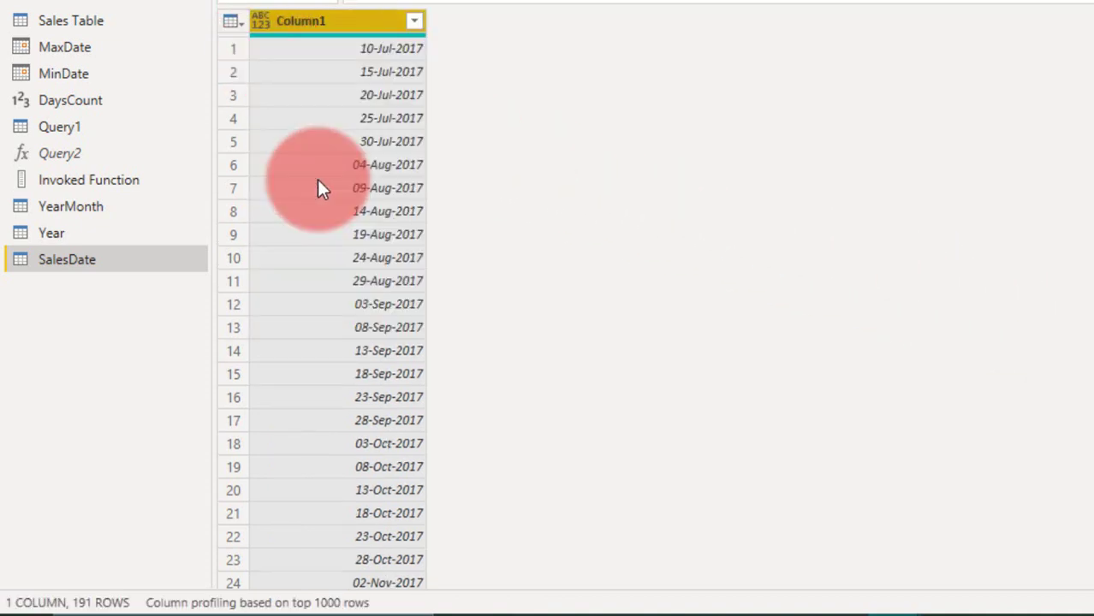
right_click(358, 25)
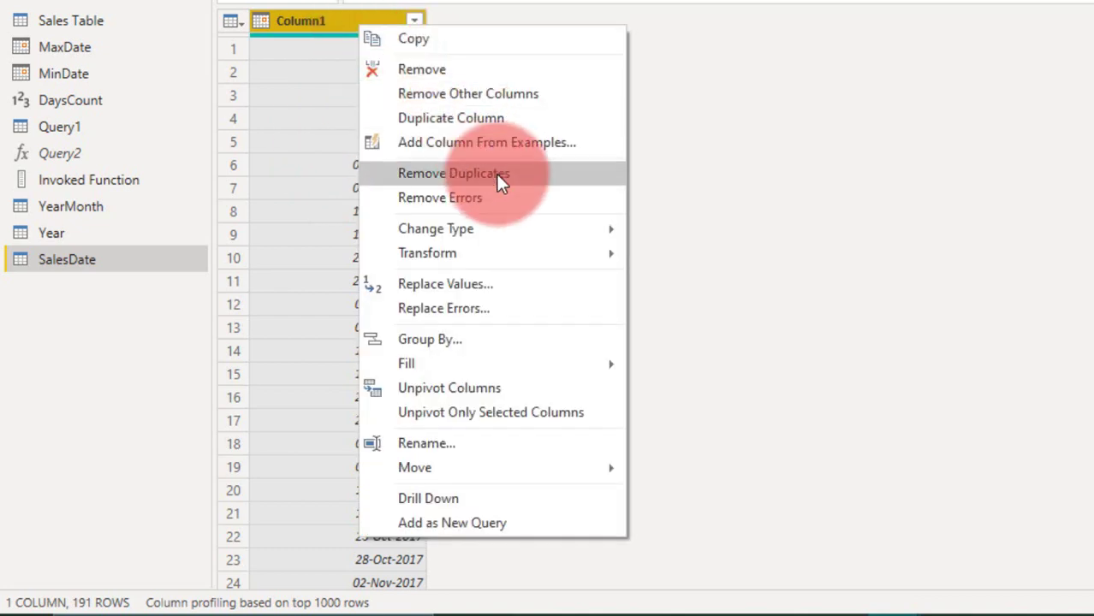
click(516, 144)
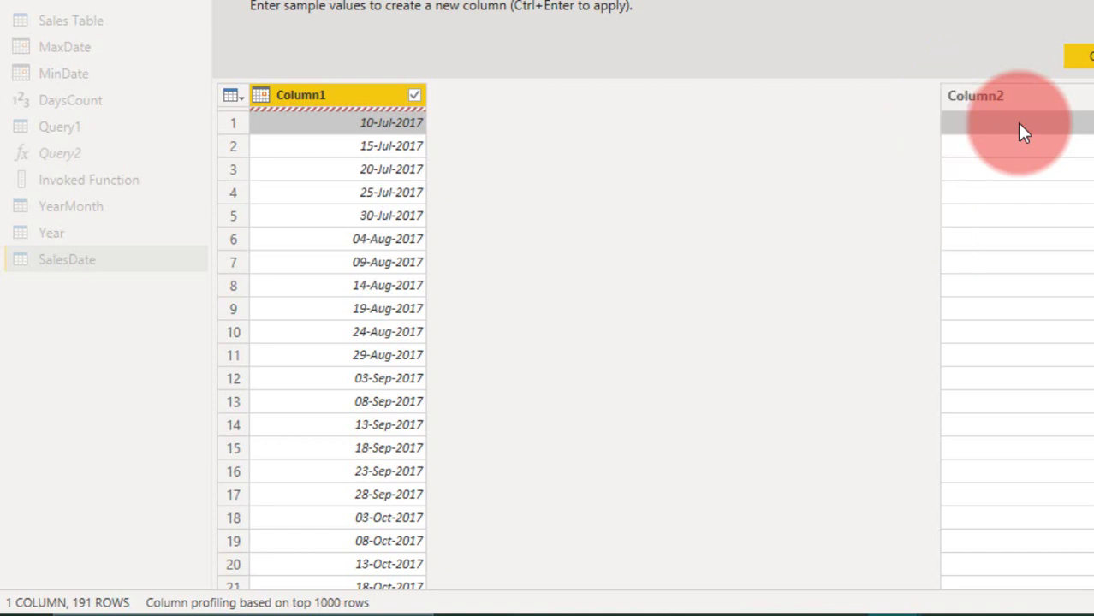
Step: Enter the examples 201707, 201707 and 201708 so the year-month pattern is inferred
click(1019, 124)
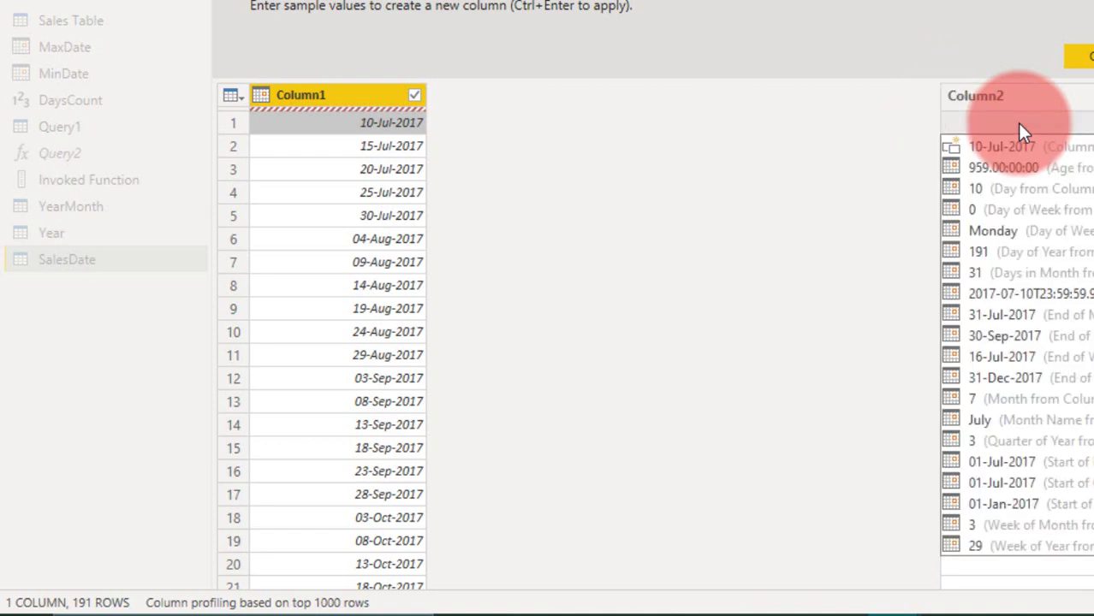
text(201707)
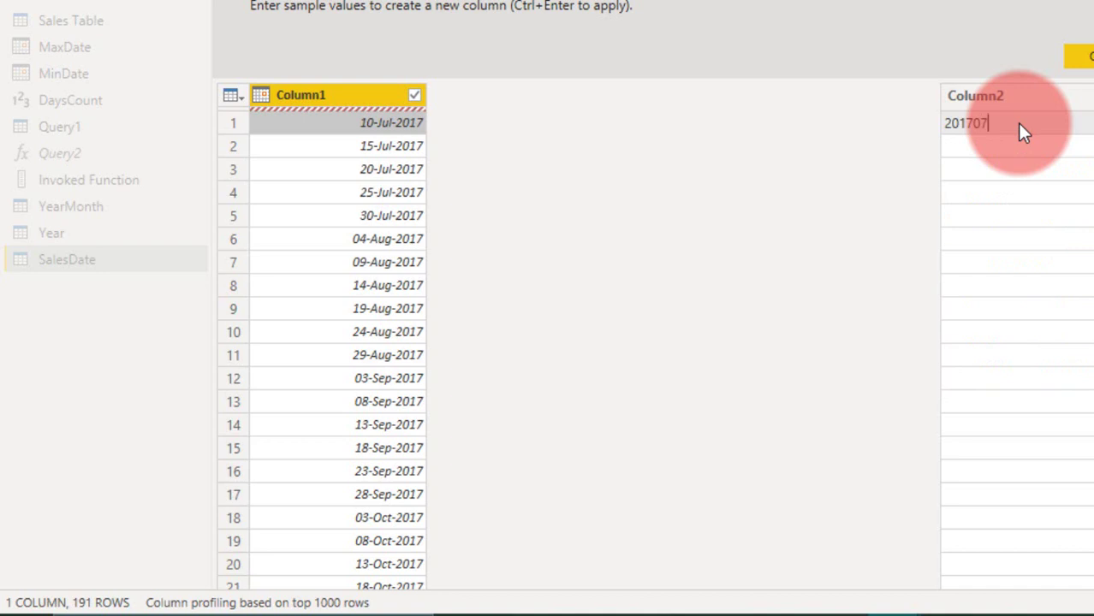
key(Return)
text(201707)
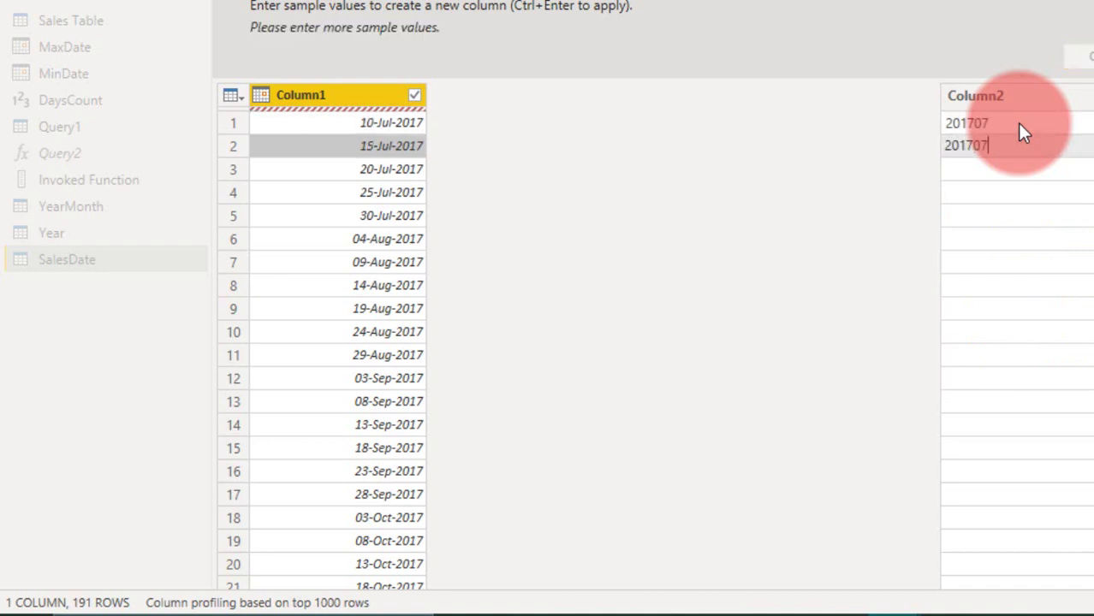
key(Return)
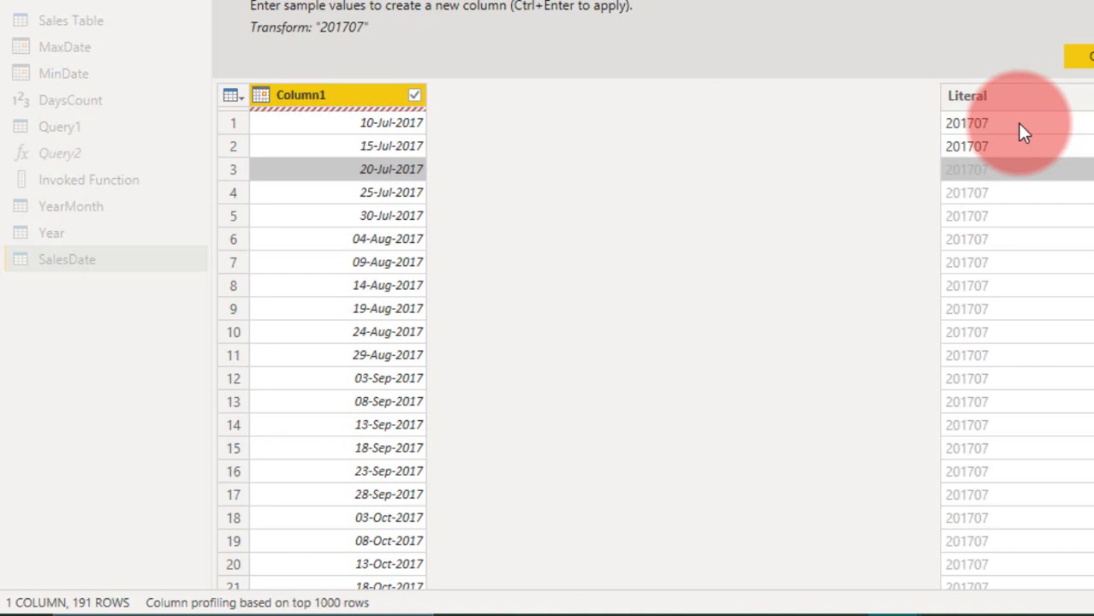
click(1001, 249)
text(2017)
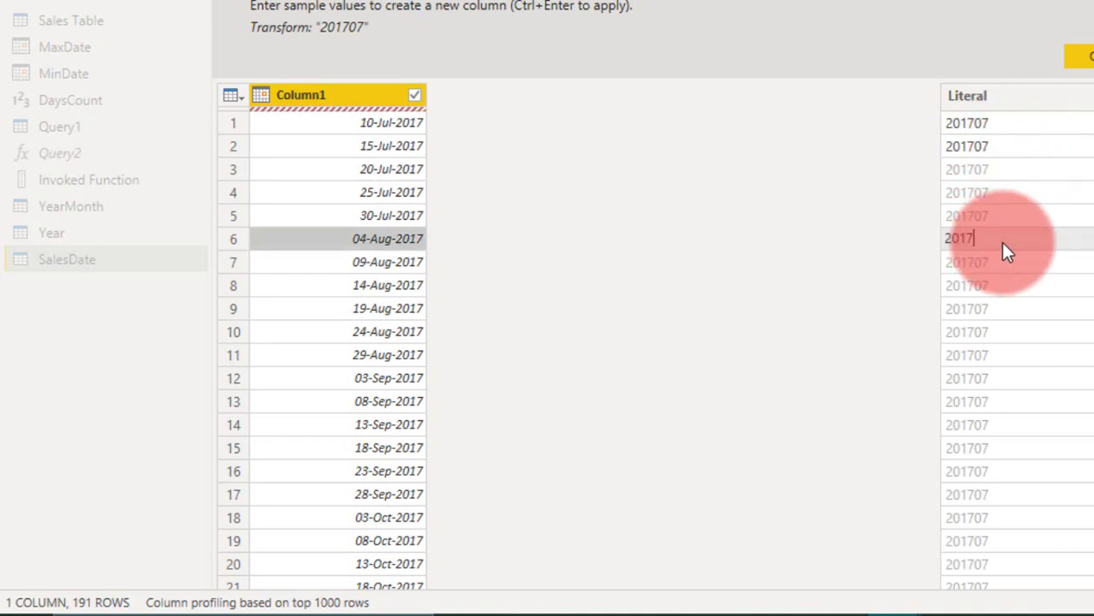
text(08)
key(Return)
scroll(1018, 291, down, 3)
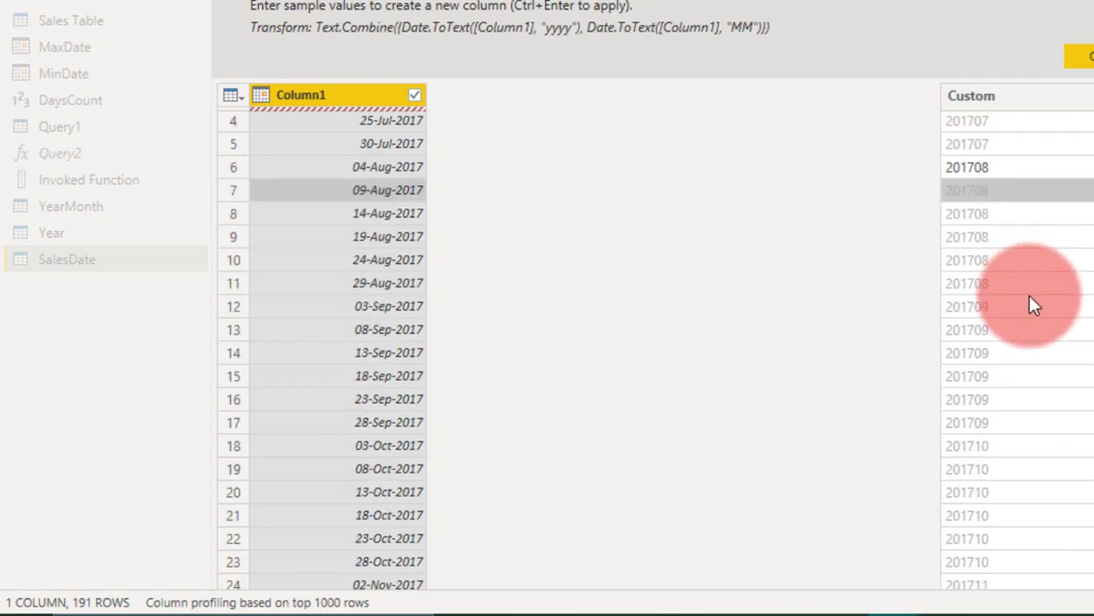
scroll(1024, 322, down, 20)
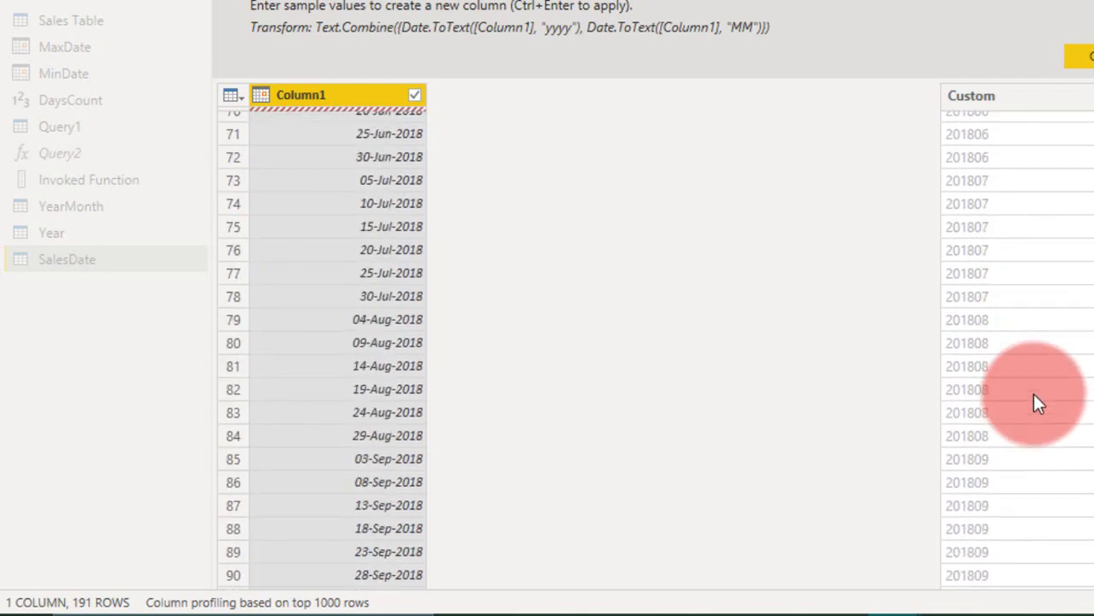
Step: Name the new column YEARMONTH and accept it
double_click(993, 99)
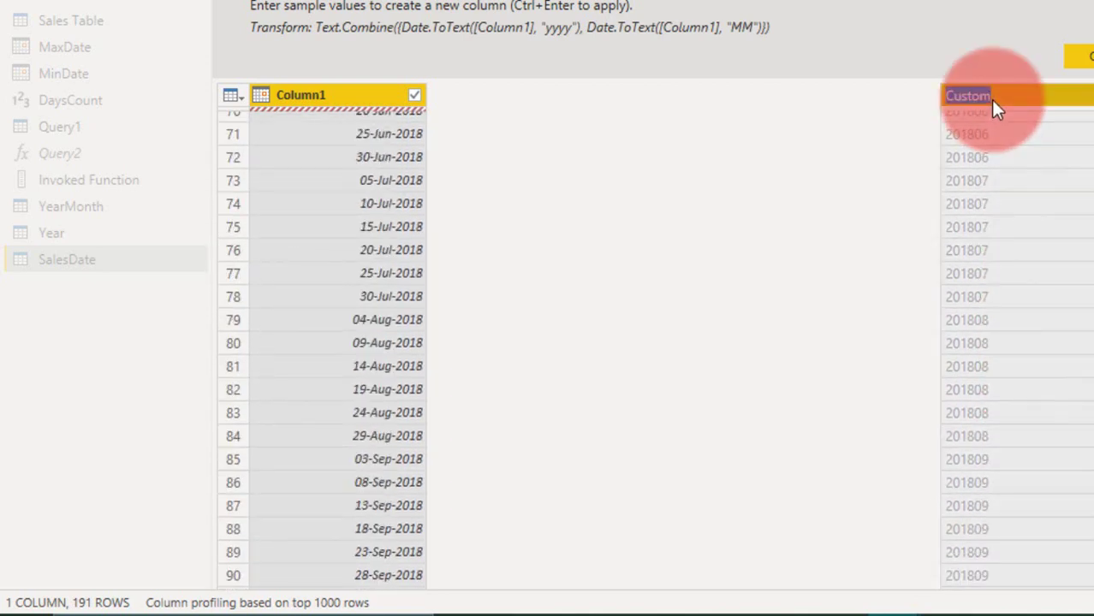
text(YEARMONTH)
key(Return)
click(1081, 56)
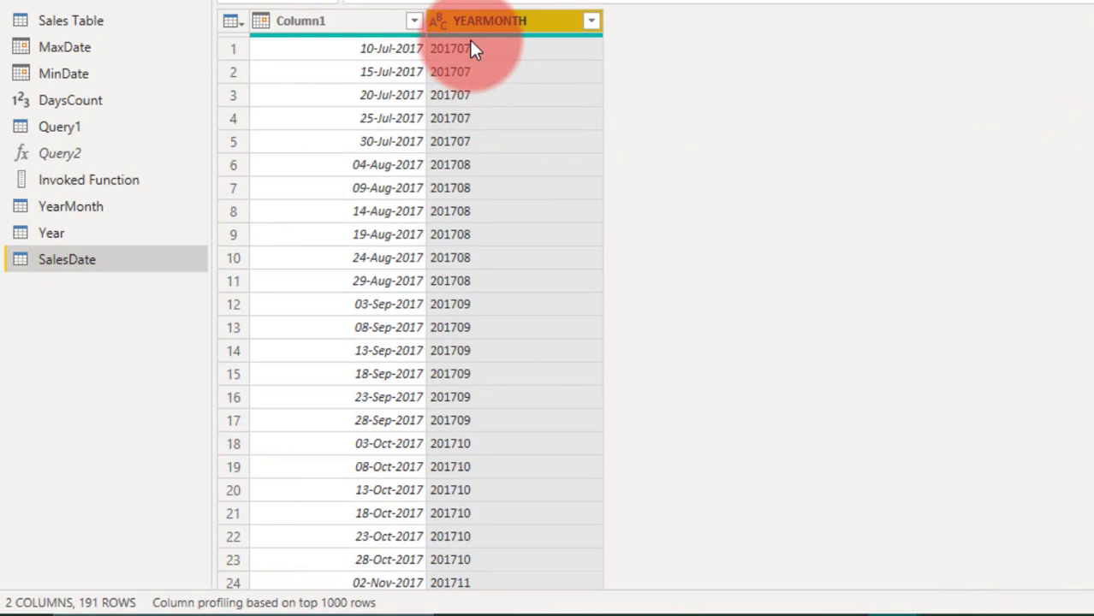
Step: Remove the original Column1 and make YEARMONTH a whole number column
right_click(347, 31)
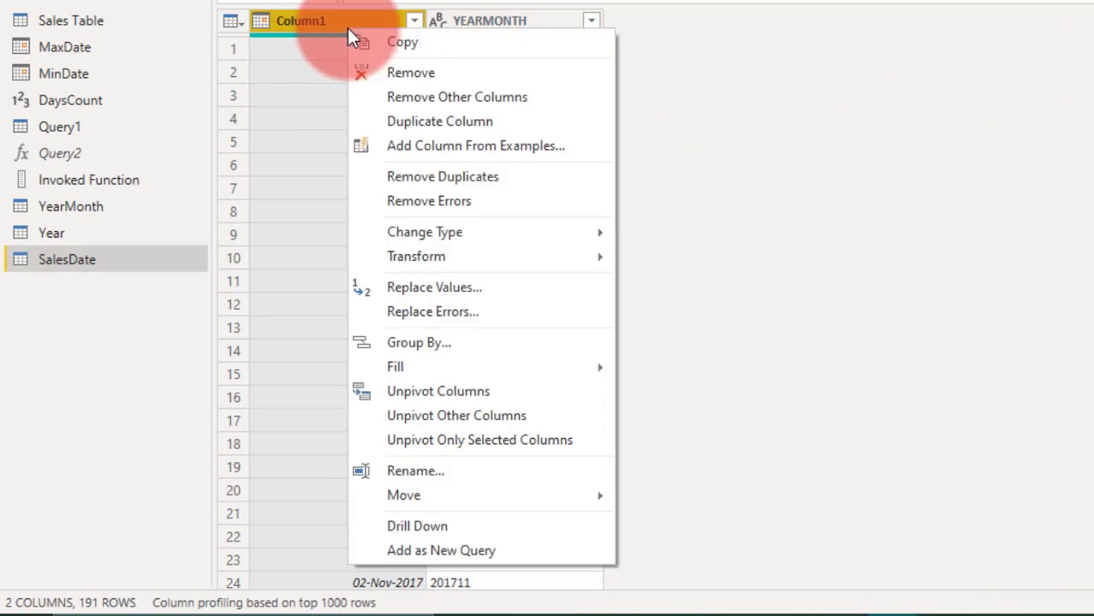
click(420, 70)
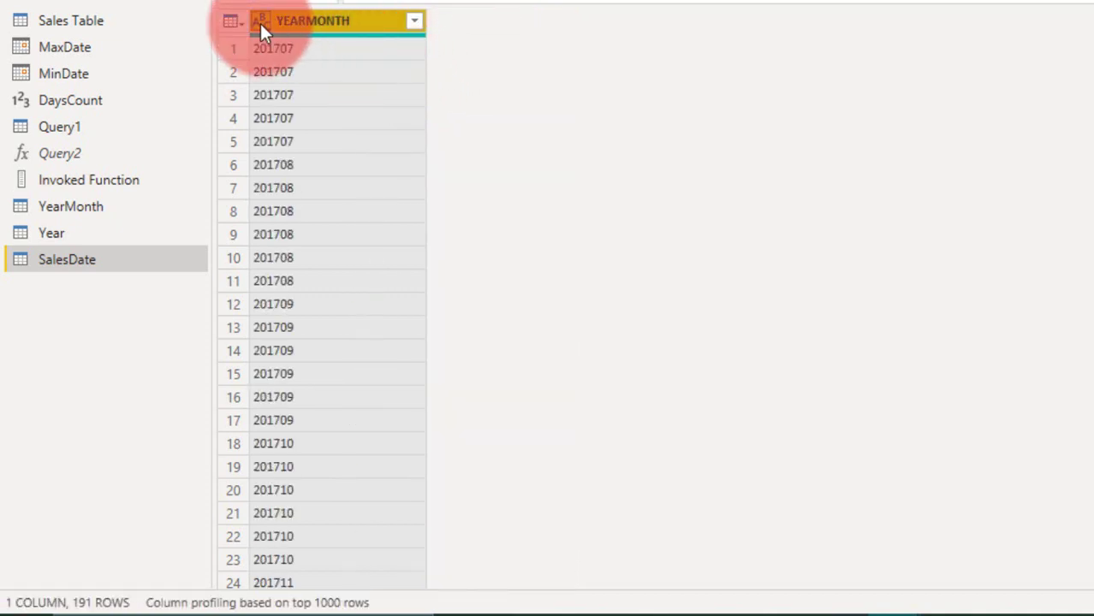
click(262, 26)
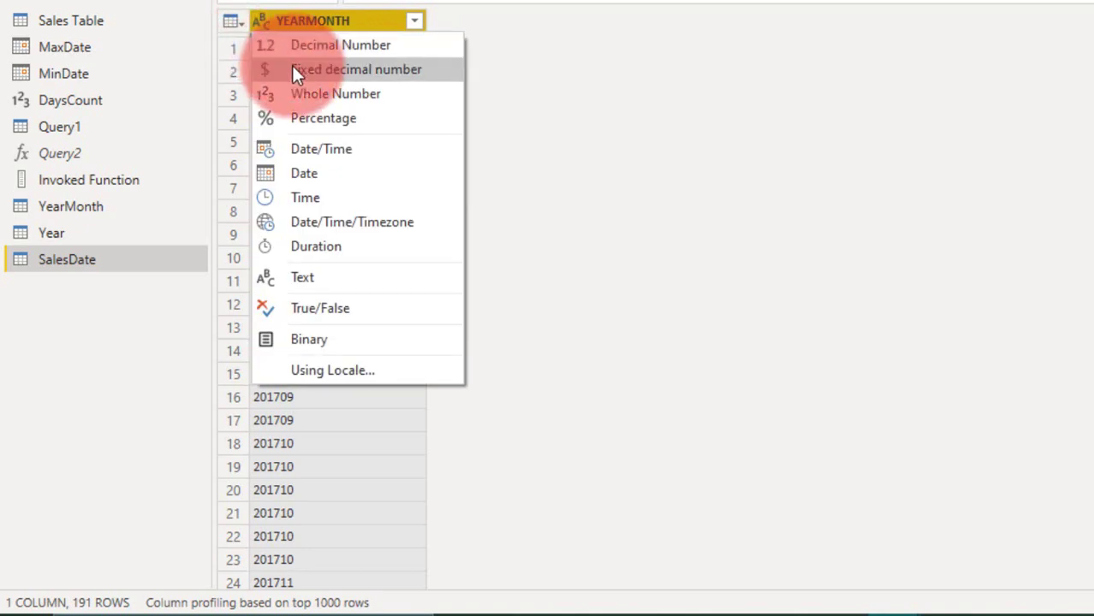
click(304, 92)
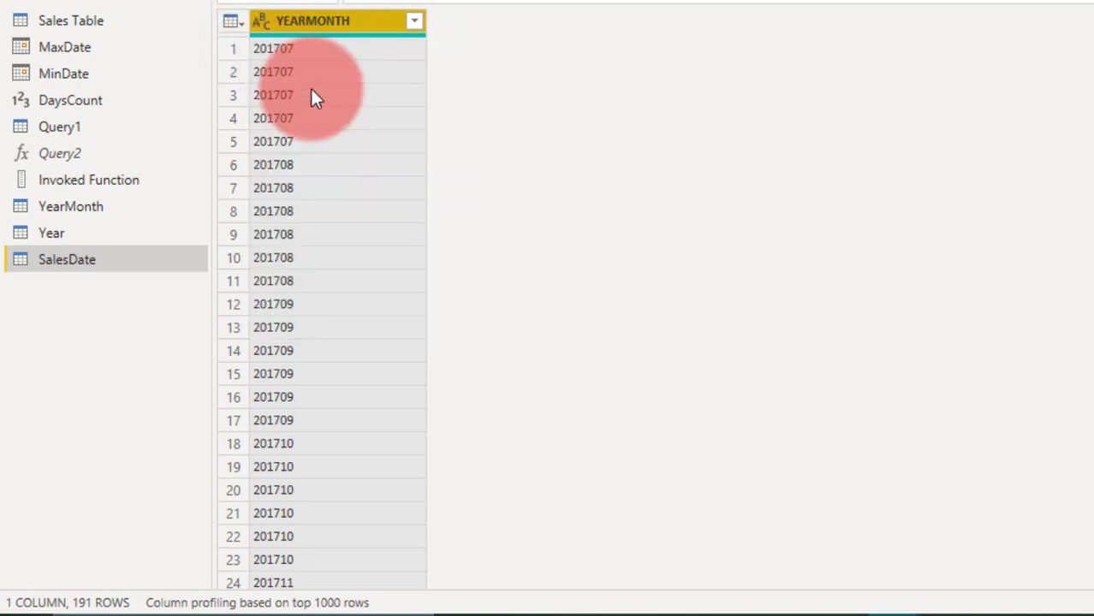
Step: Remove duplicate YEARMONTH values, leaving 32 months from 201707 to 202002
right_click(323, 28)
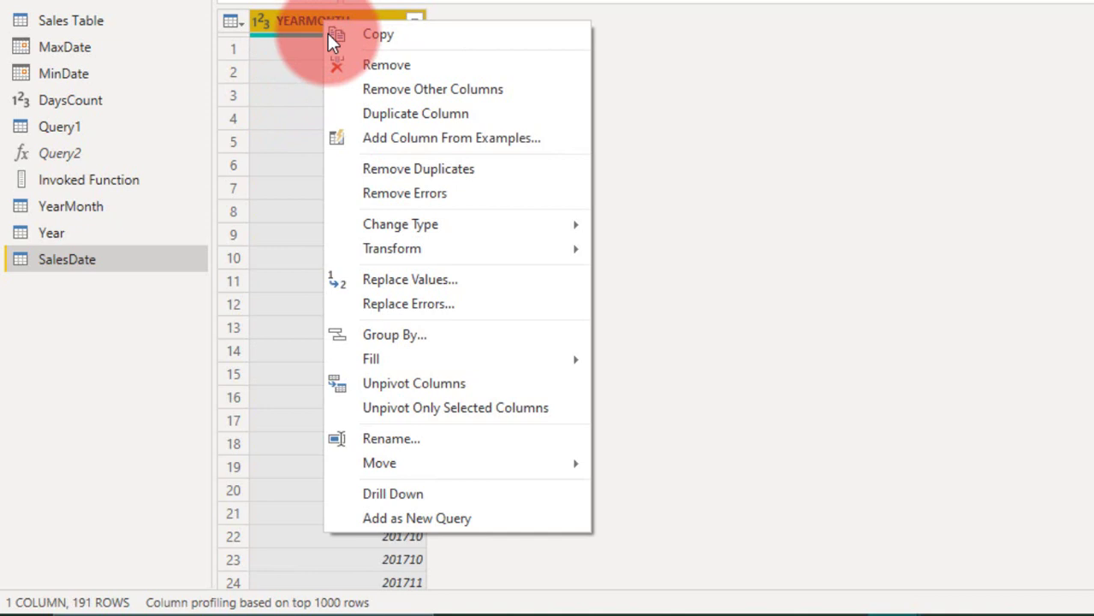
click(431, 169)
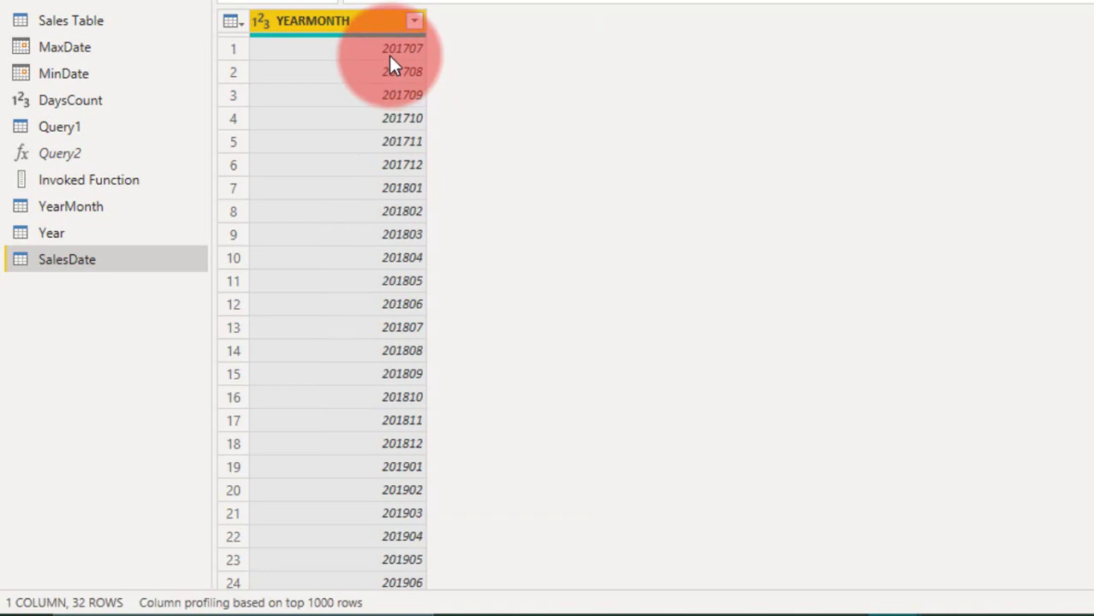
scroll(397, 107, down, 3)
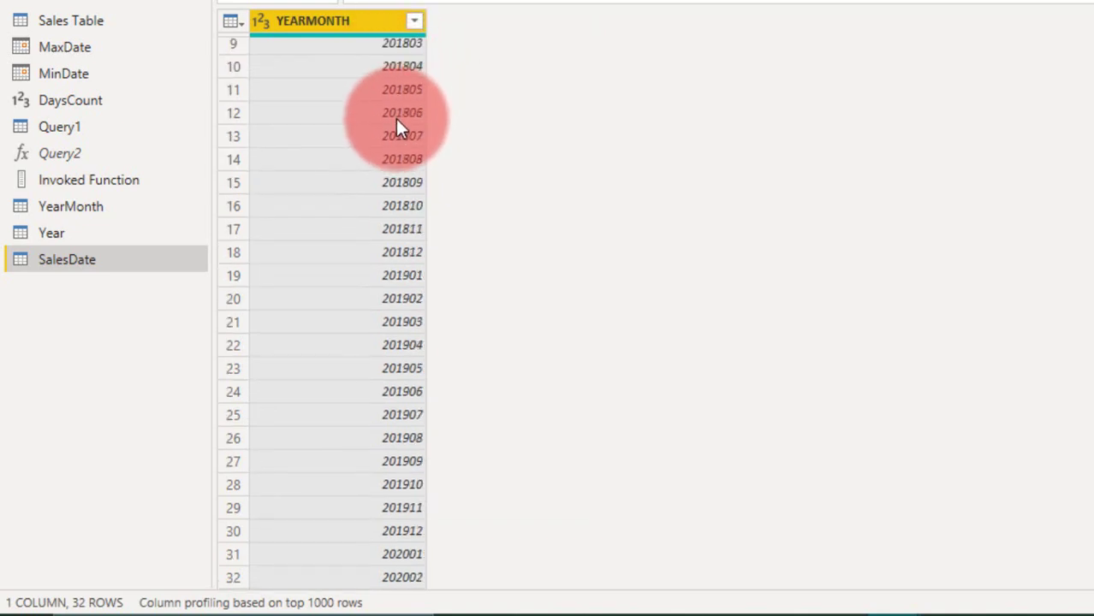
scroll(395, 118, up, 3)
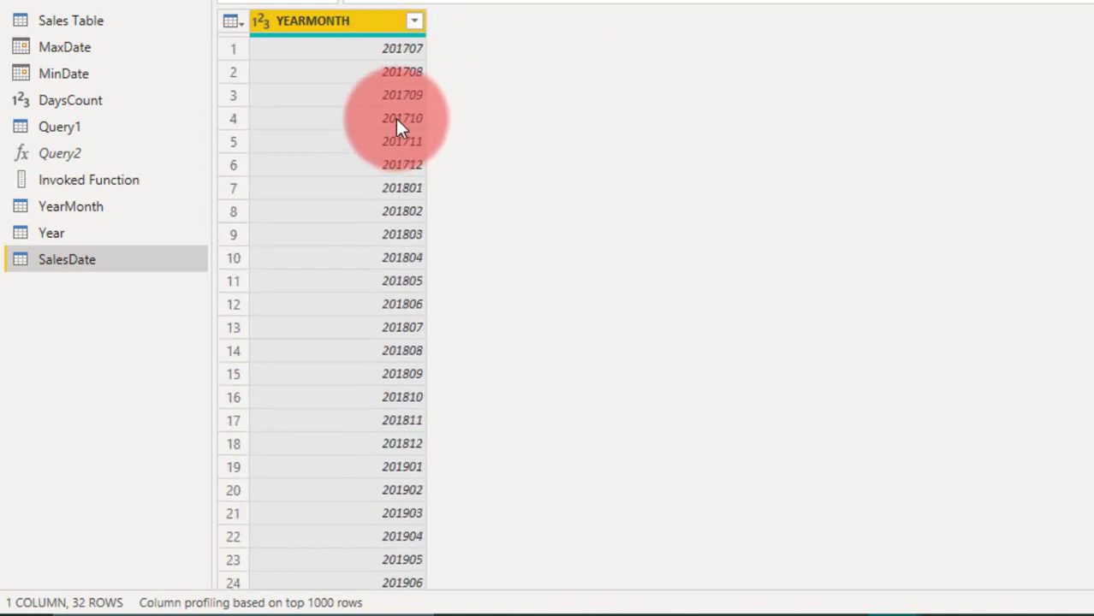
Step: Sort YEARMONTH descending and add an Index column starting from 0
click(414, 26)
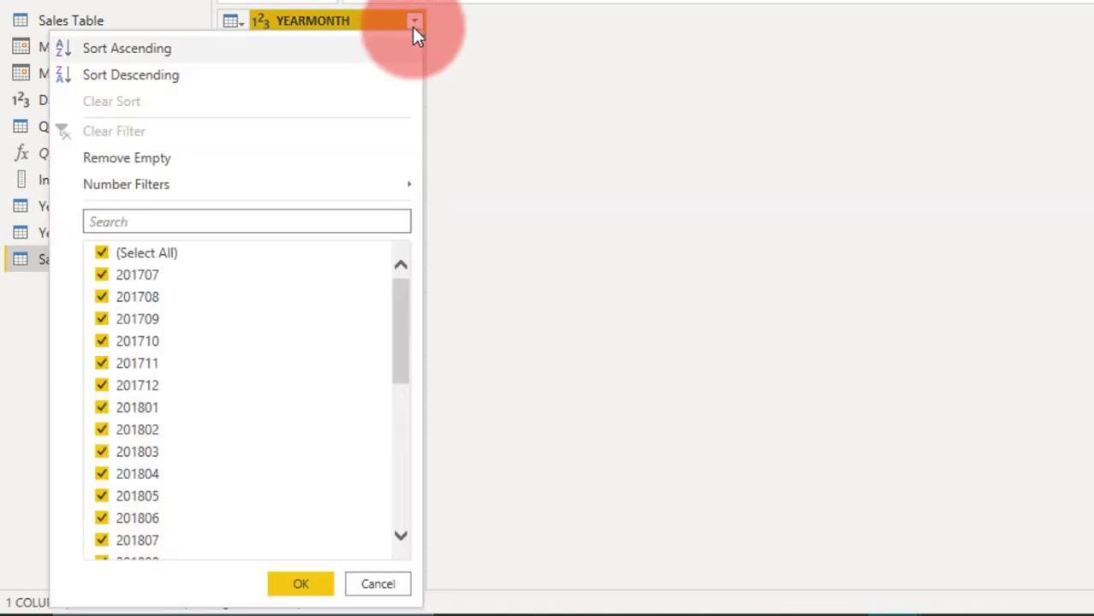
click(305, 79)
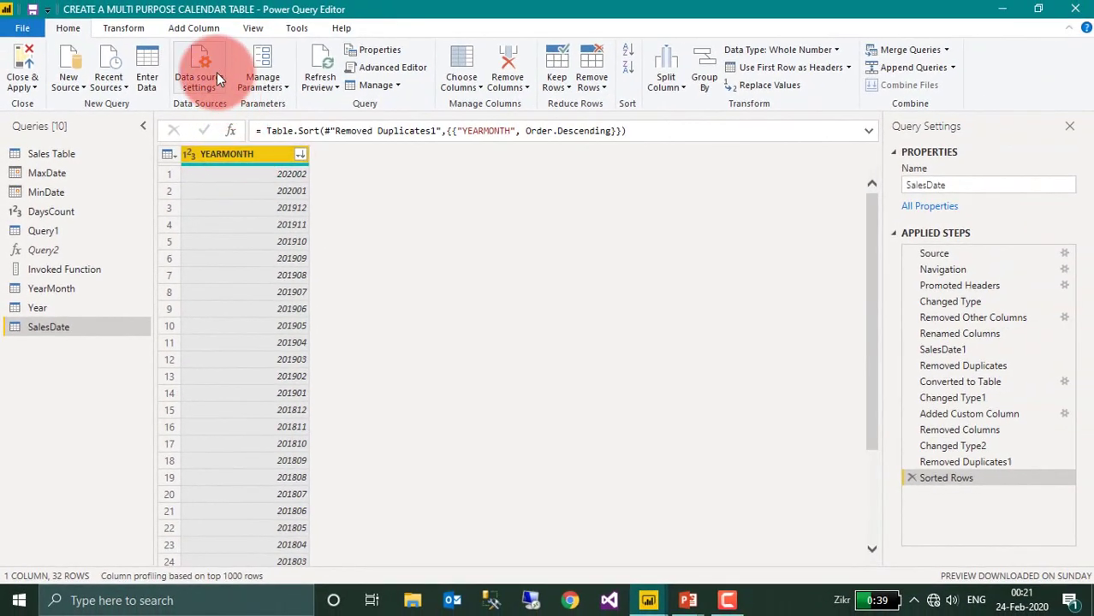
click(203, 28)
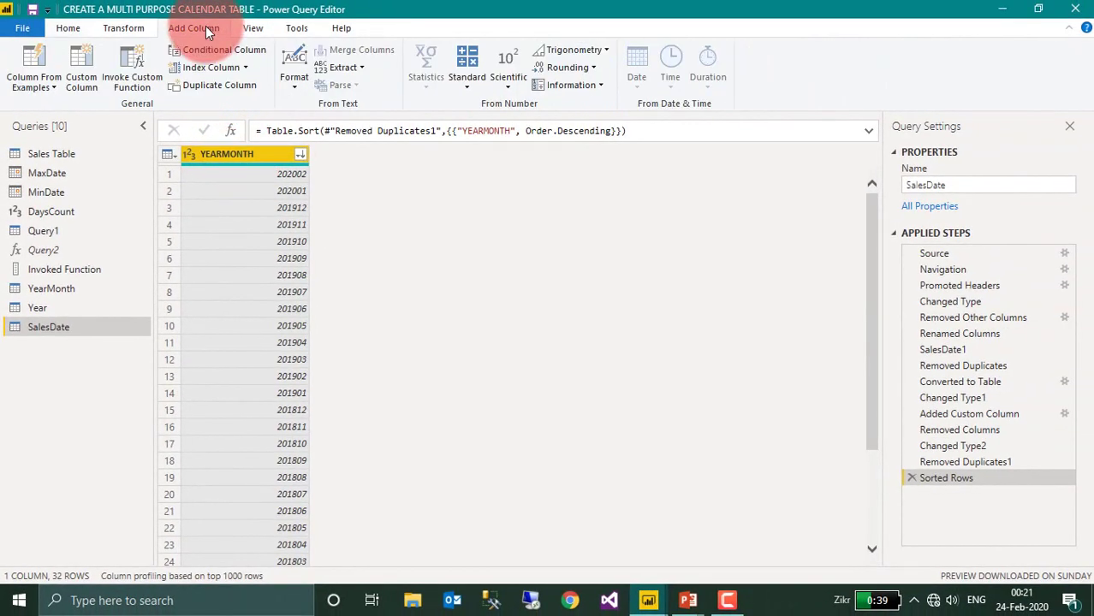
click(247, 65)
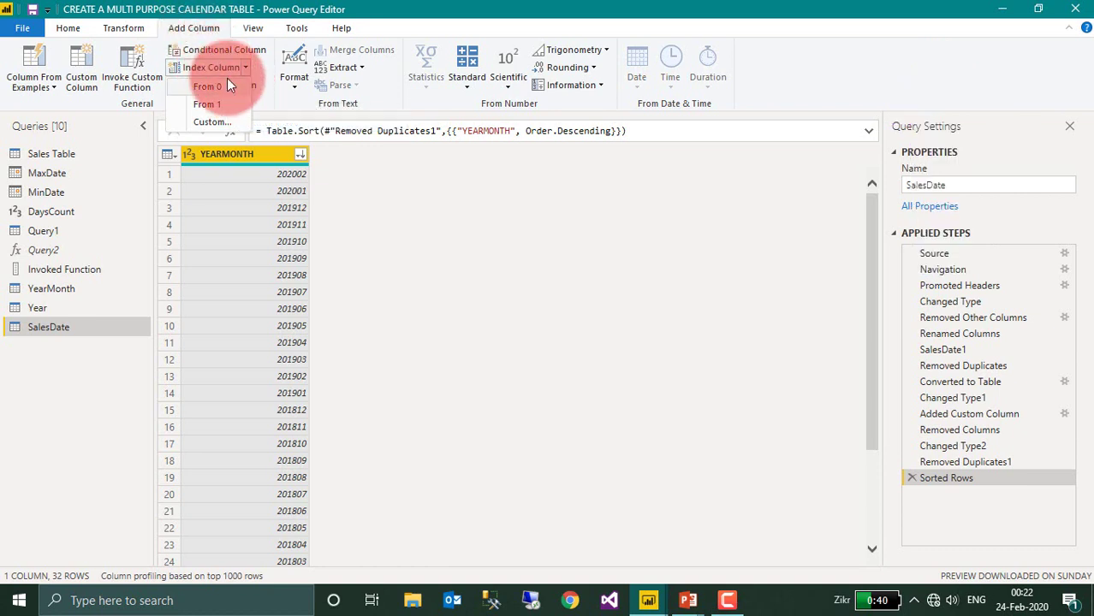
click(226, 88)
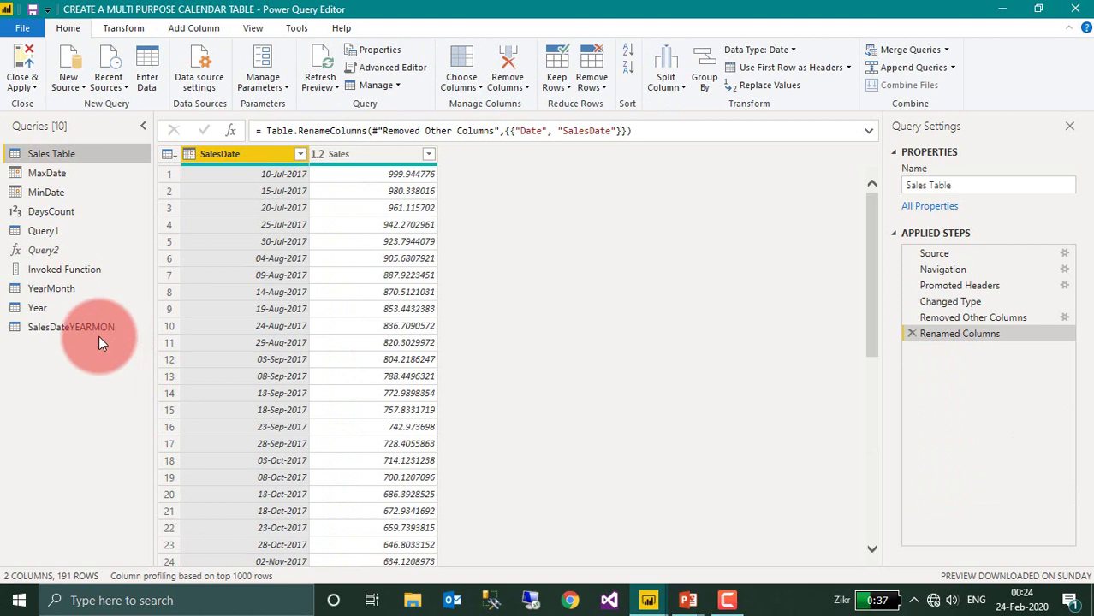
click(82, 327)
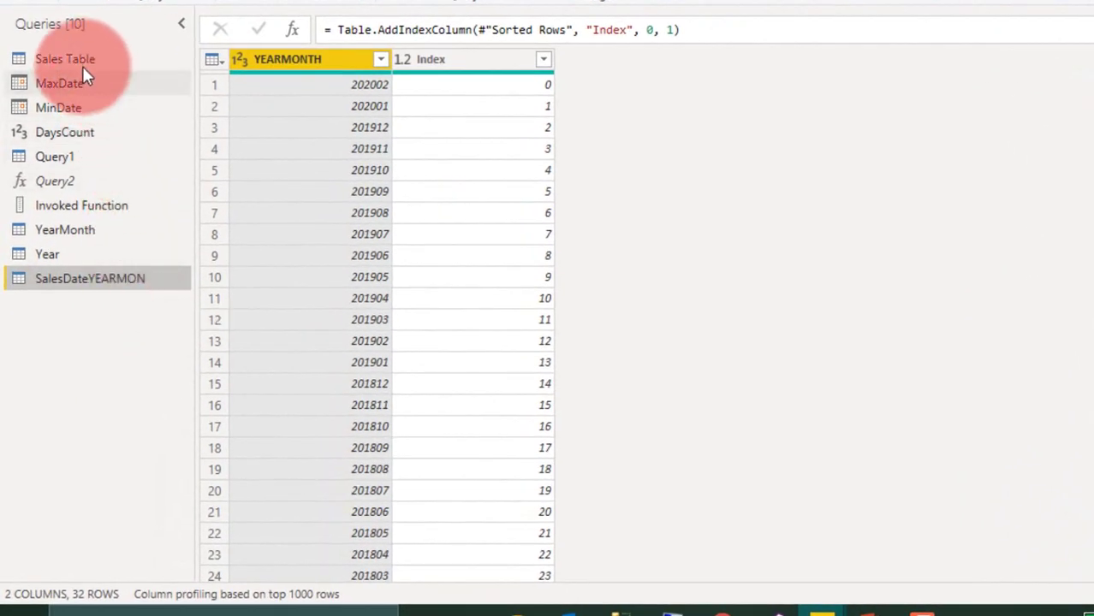
Step: In Sales Table, build a column from SalesDate examples 201707, 201707 and 201708
click(71, 60)
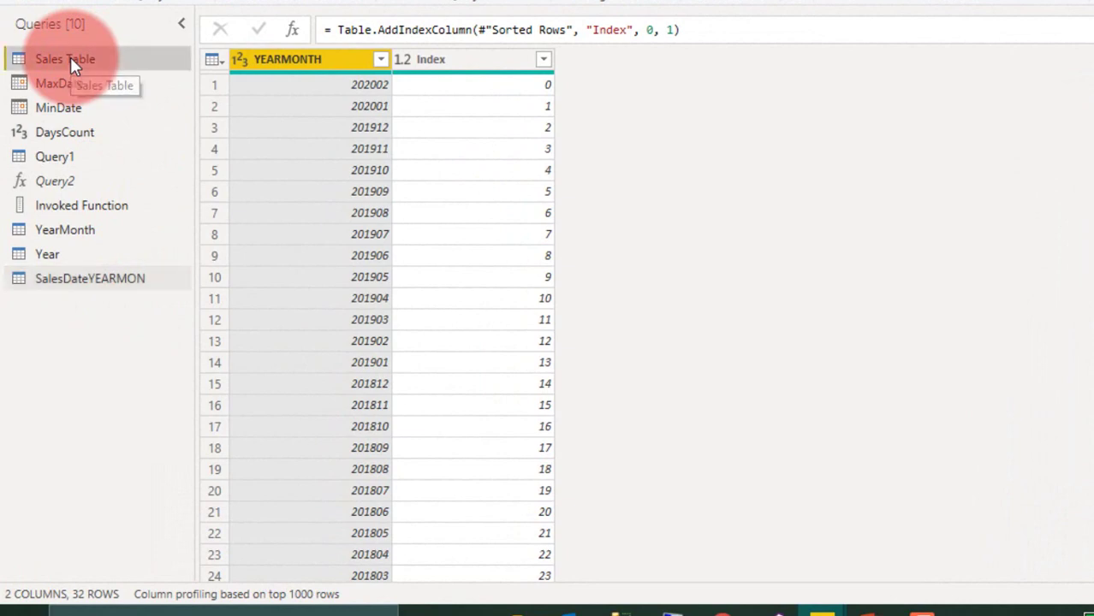
right_click(306, 62)
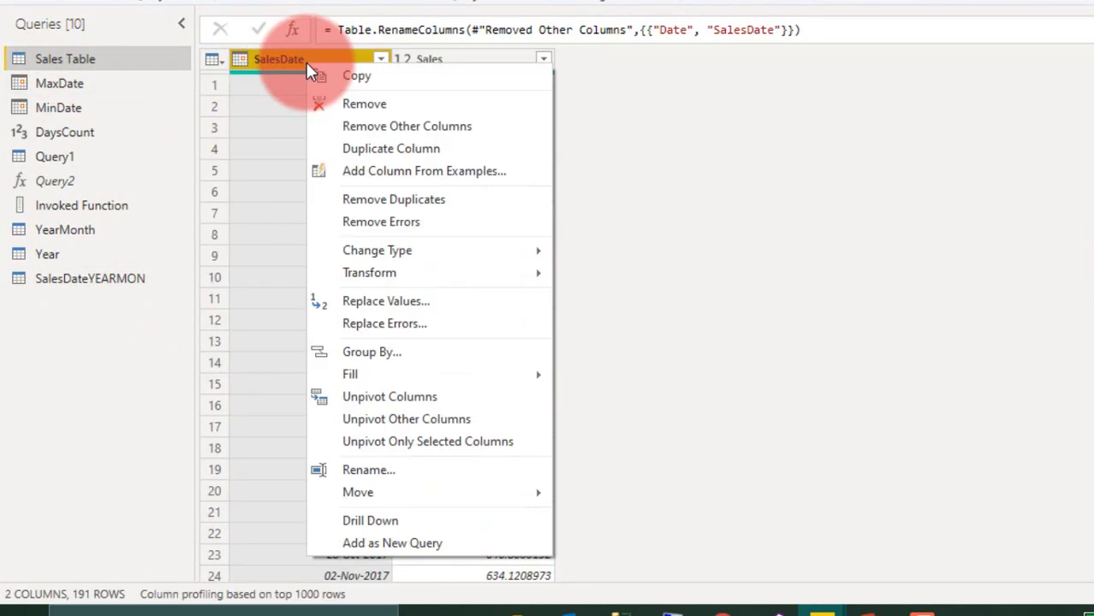
click(410, 161)
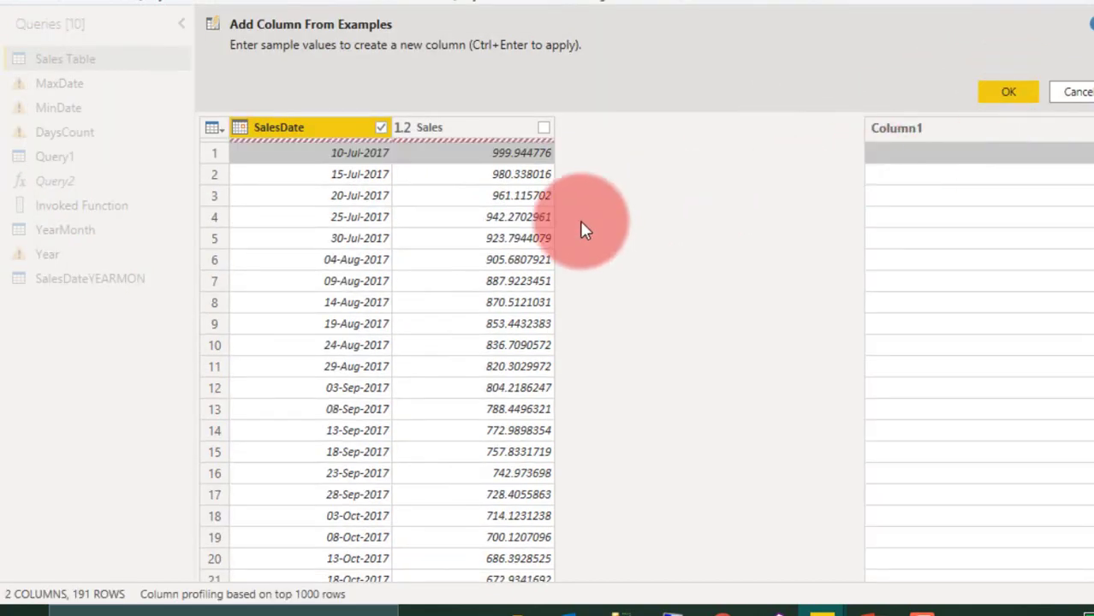
click(976, 156)
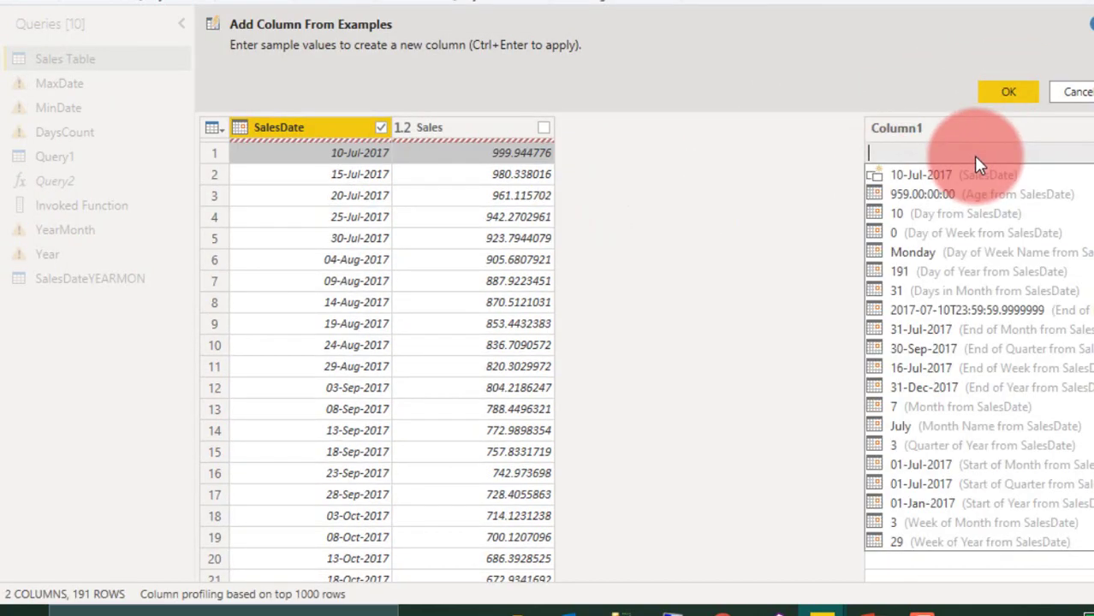
text(201707)
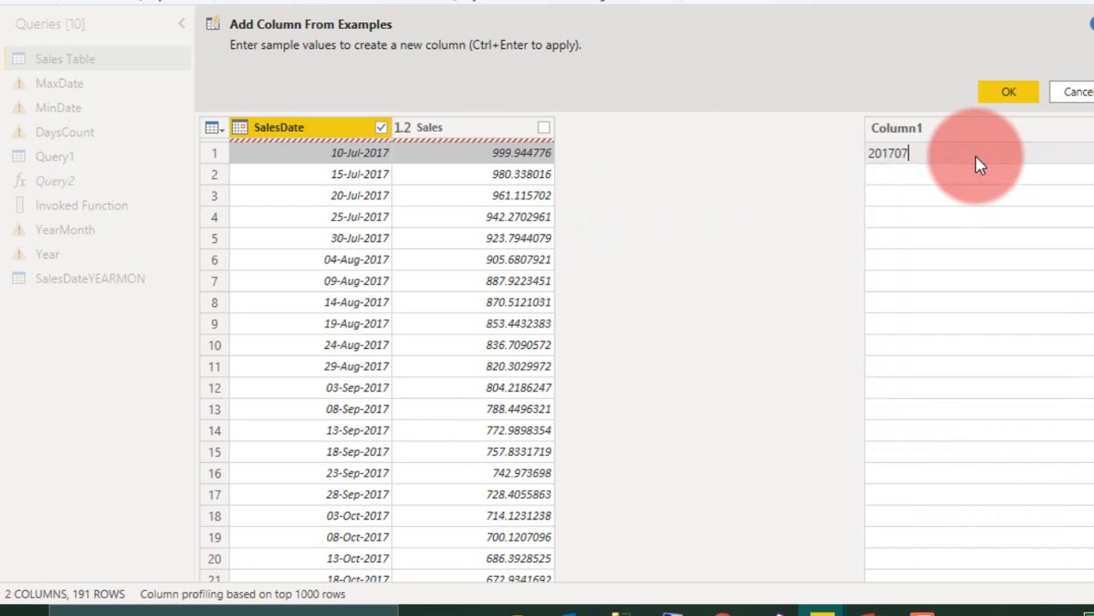
key(Return)
text(201707)
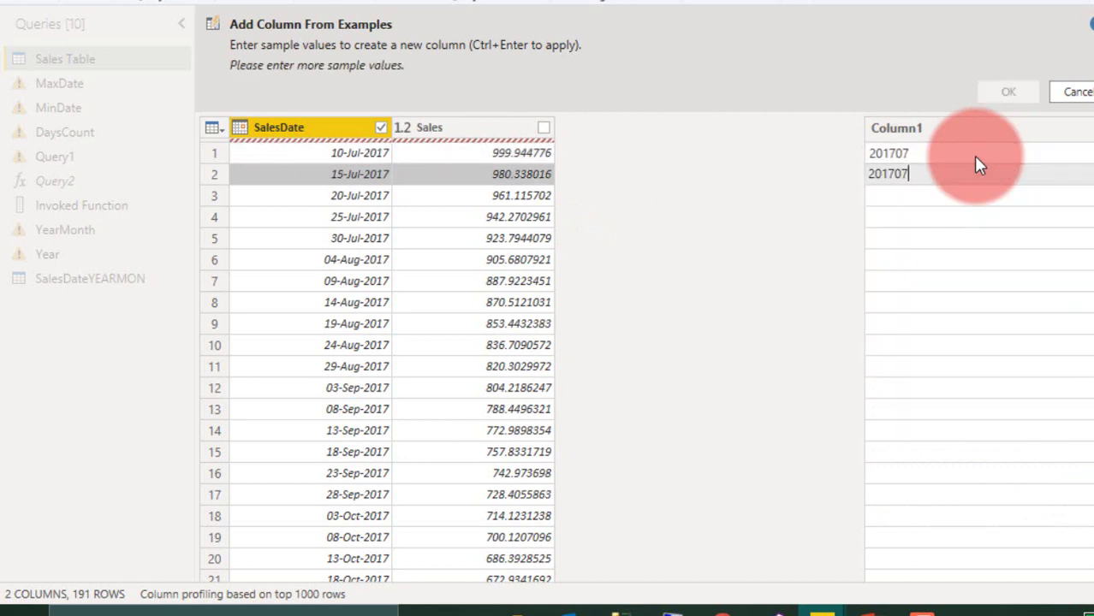
key(Return)
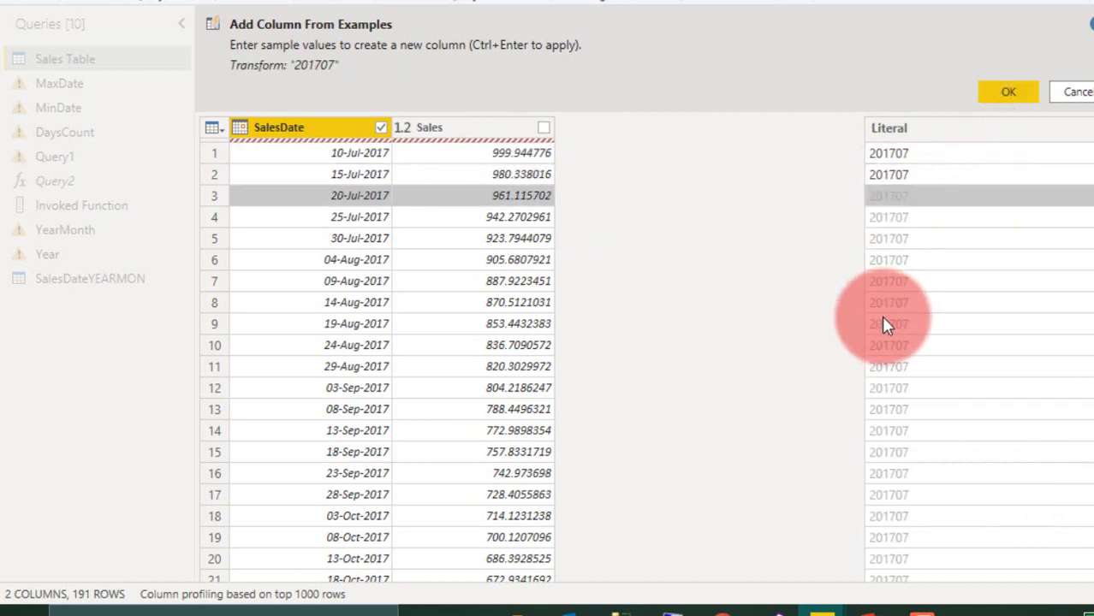
click(900, 266)
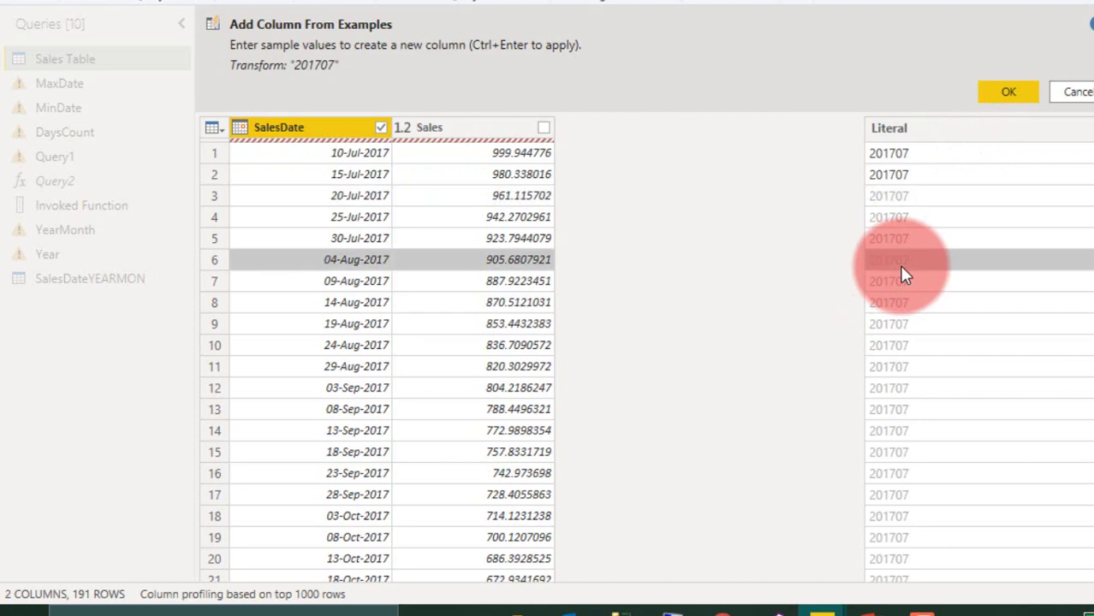
text(201708)
key(Return)
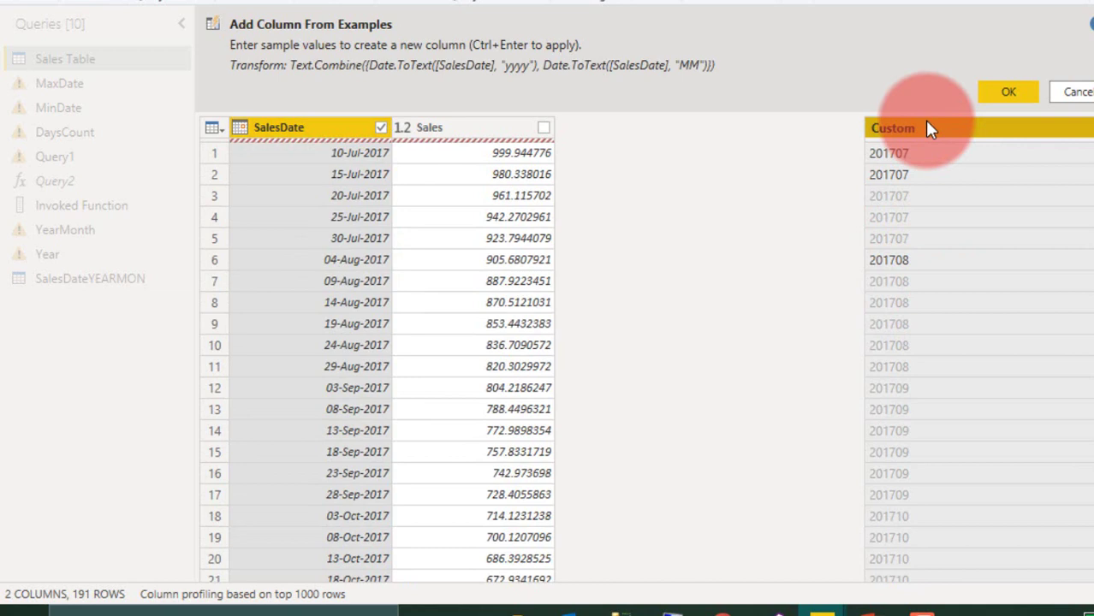
Step: Name the new column YEARMONTH and add it to Sales Table
double_click(926, 124)
text(YEARMONTH)
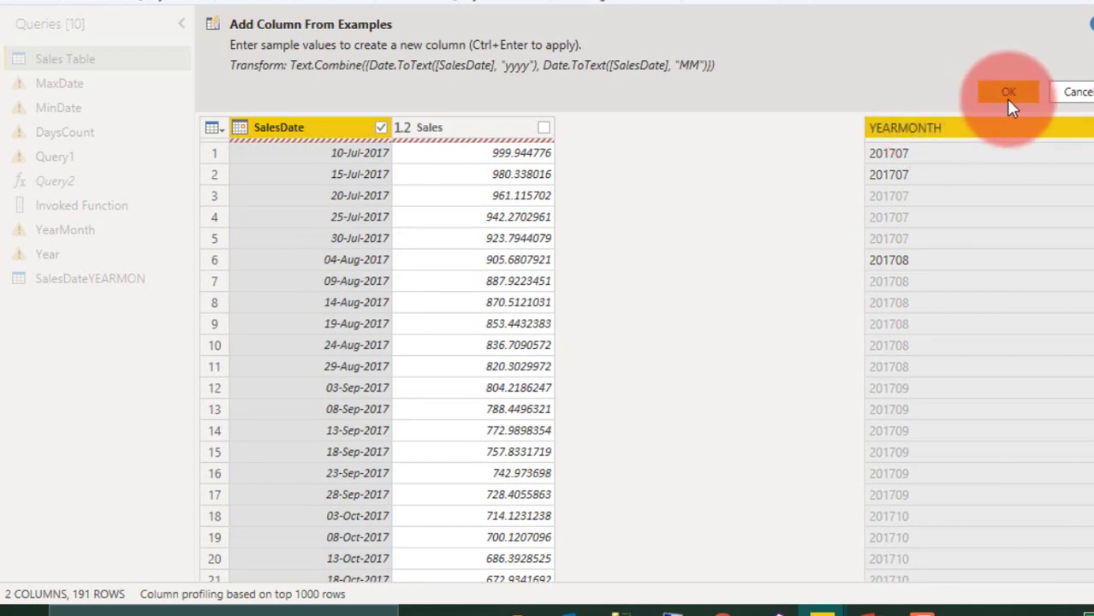
click(1009, 94)
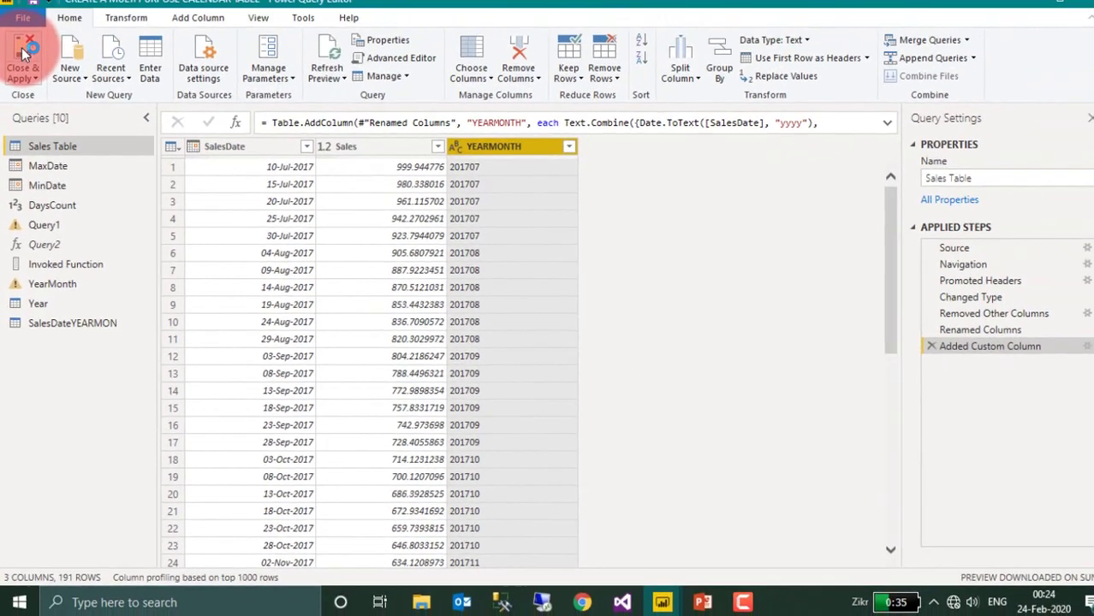
Step: Apply the query changes and open Manage relationships from the Modeling ribbon
click(24, 49)
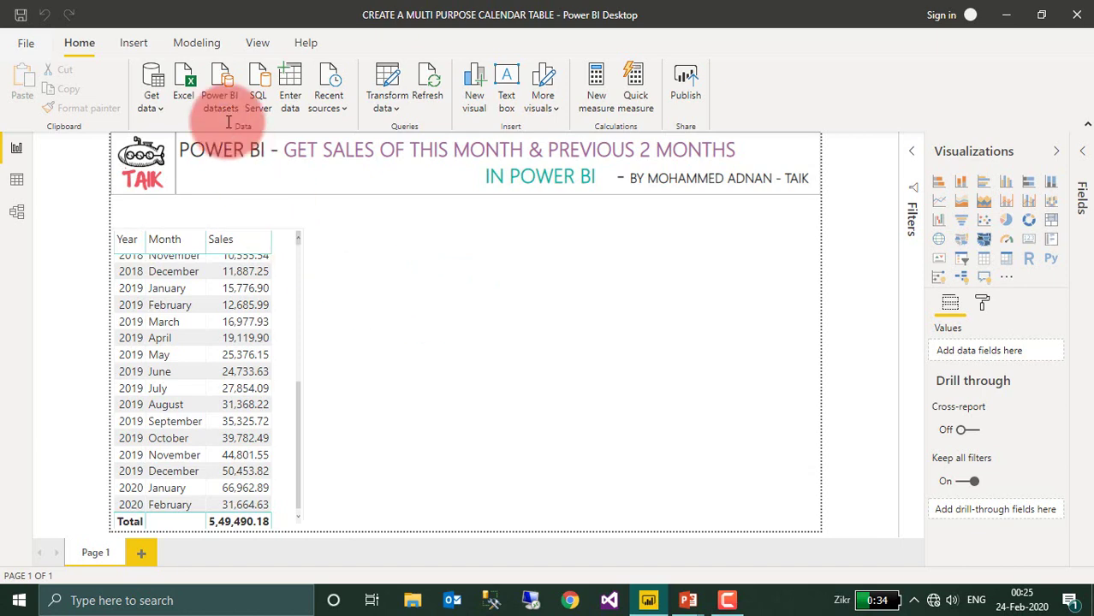
click(195, 41)
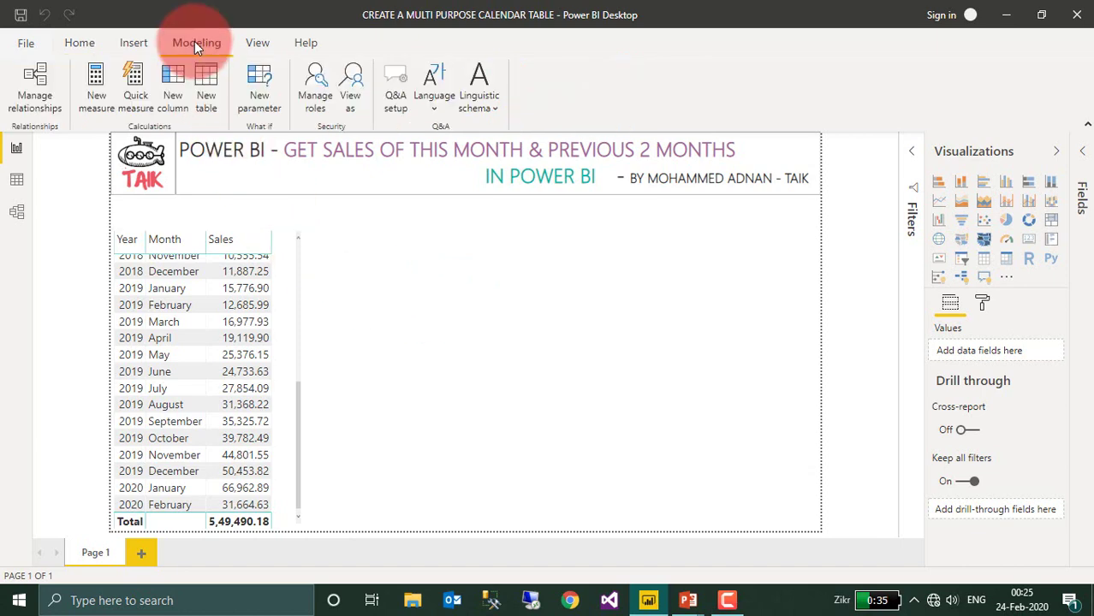
click(41, 84)
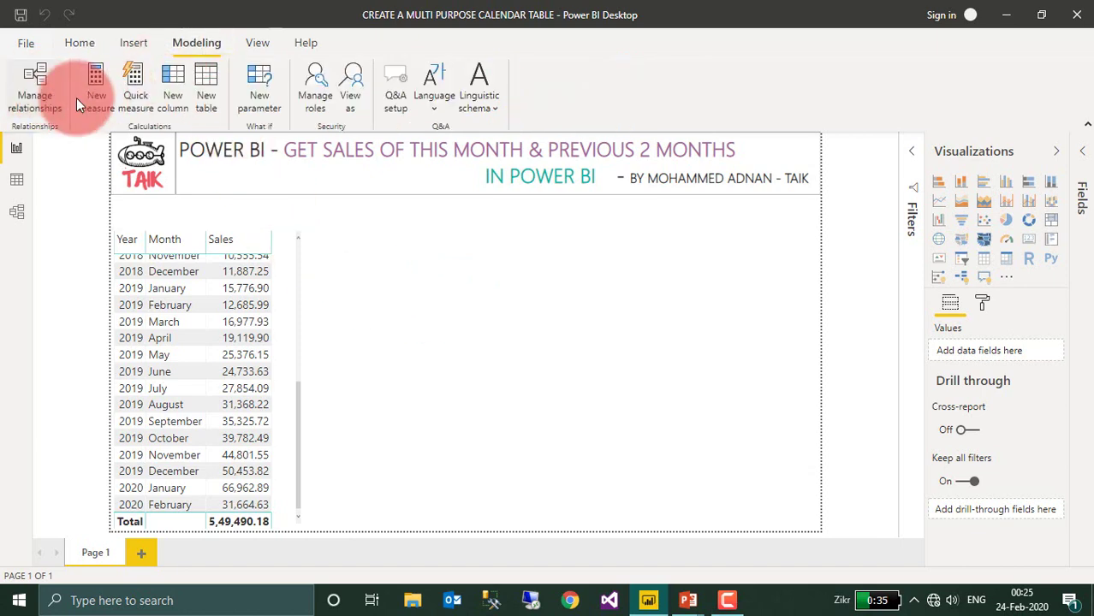
Step: Relate SalesDateYEARMON to Sales Table one-to-many on YEARMONTH, then close the dialog
click(290, 435)
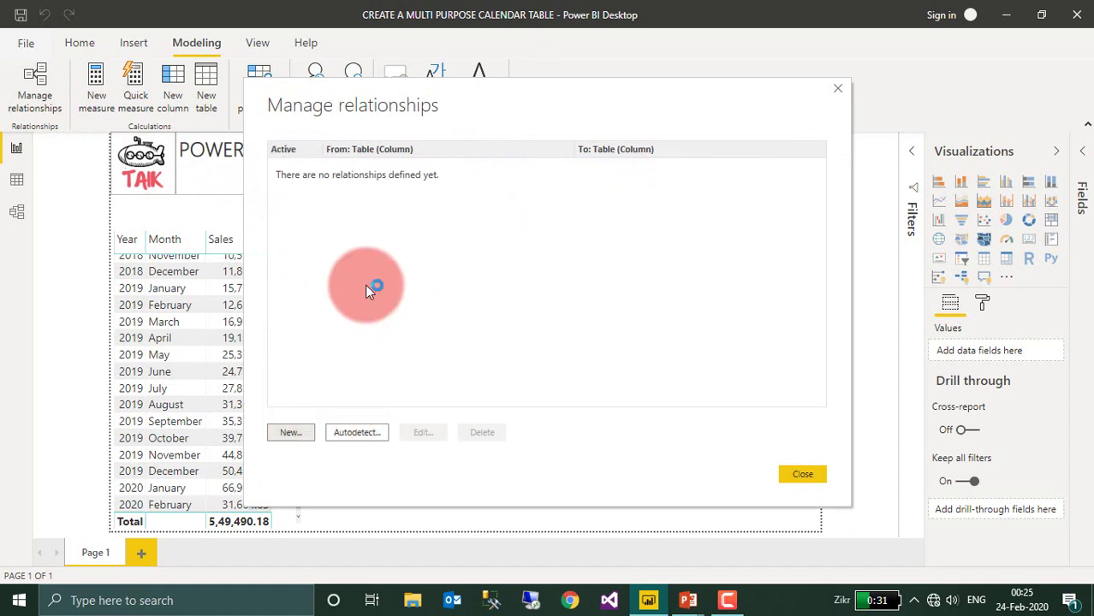
click(359, 149)
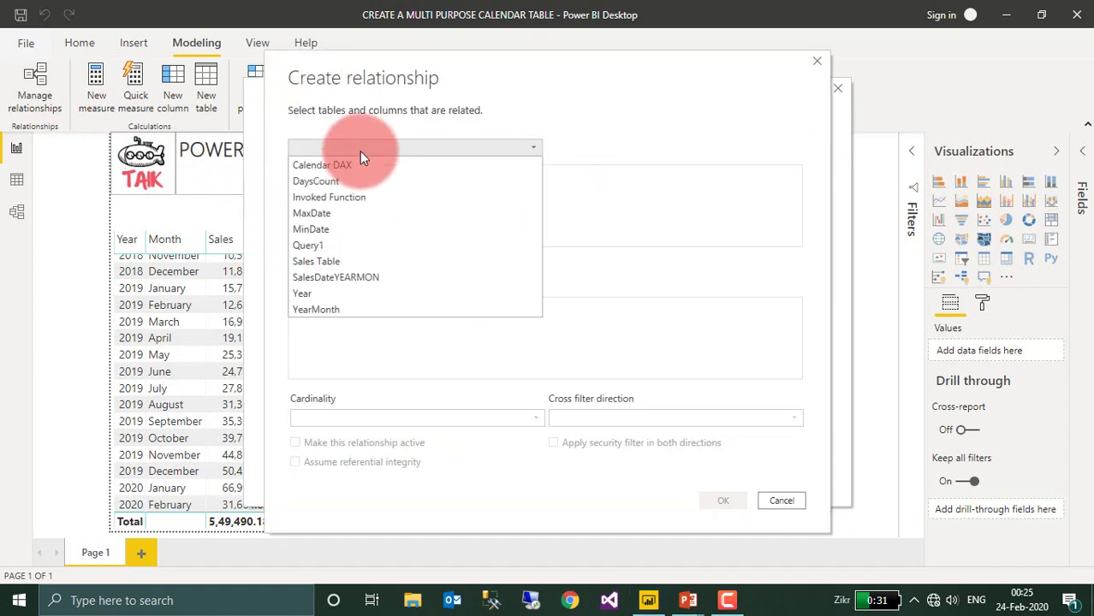
click(384, 279)
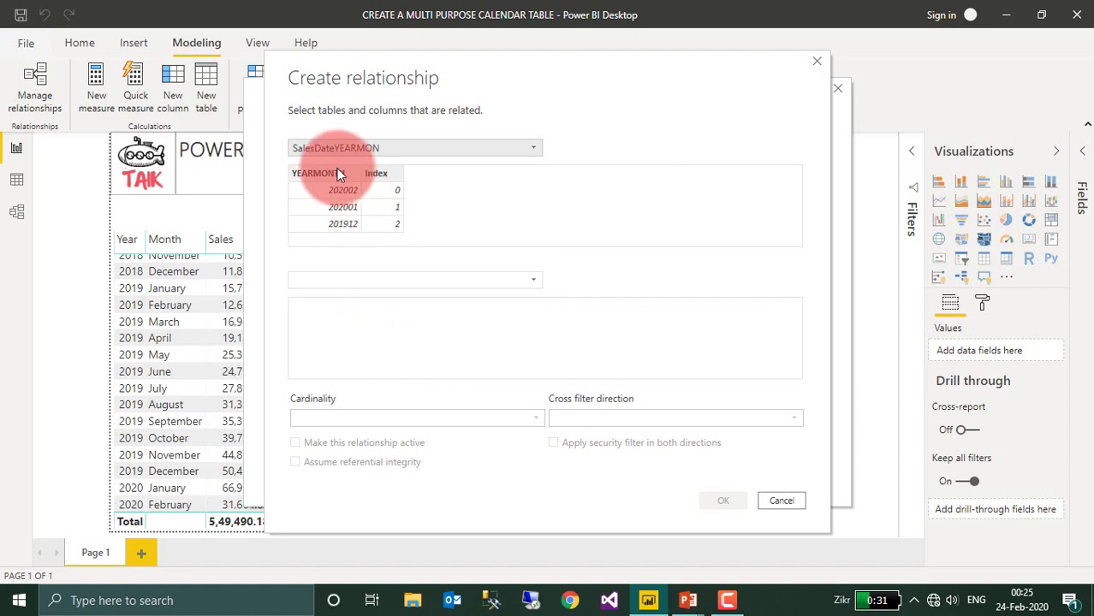
click(337, 167)
click(365, 279)
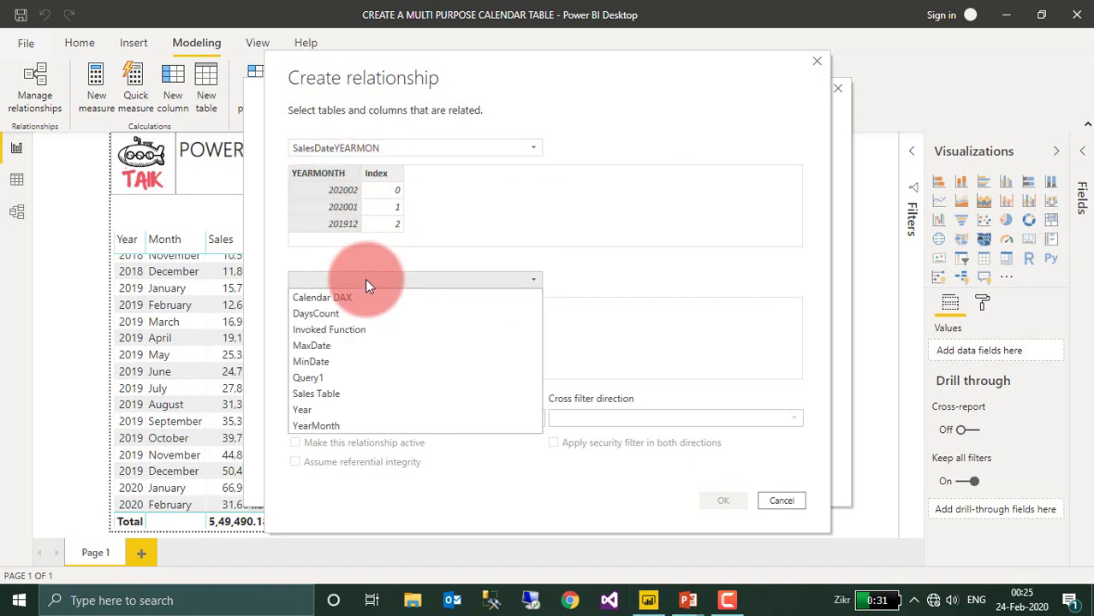
click(342, 394)
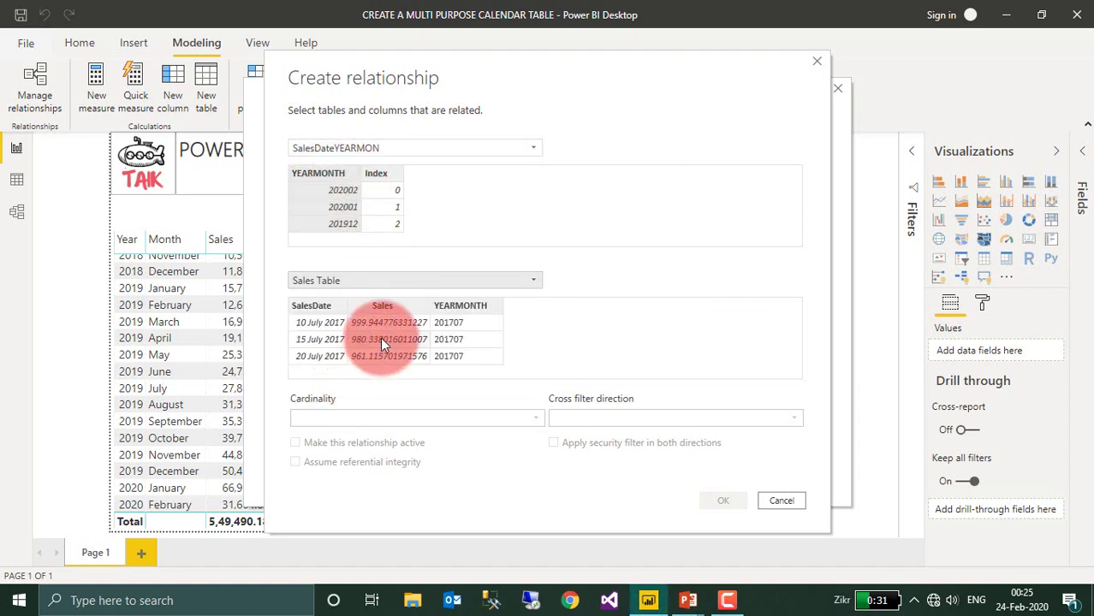
click(453, 305)
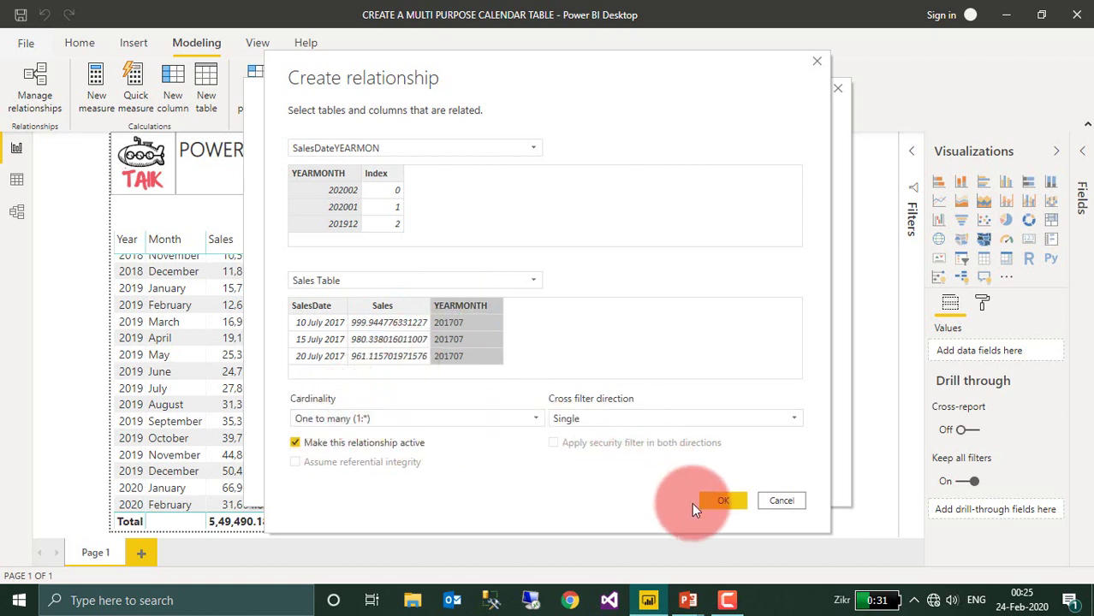
click(725, 498)
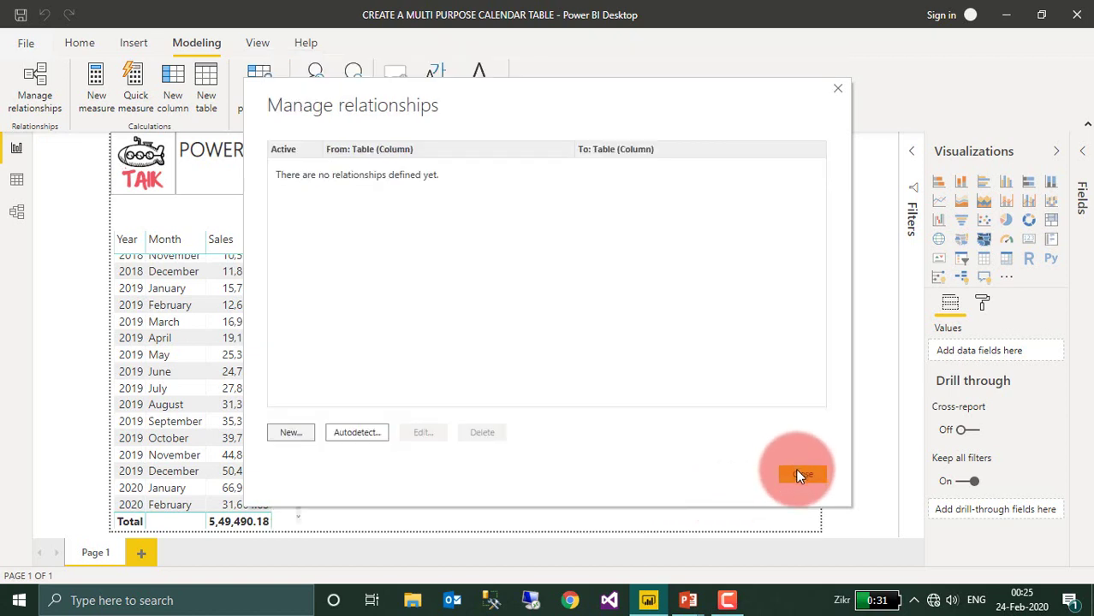
click(796, 472)
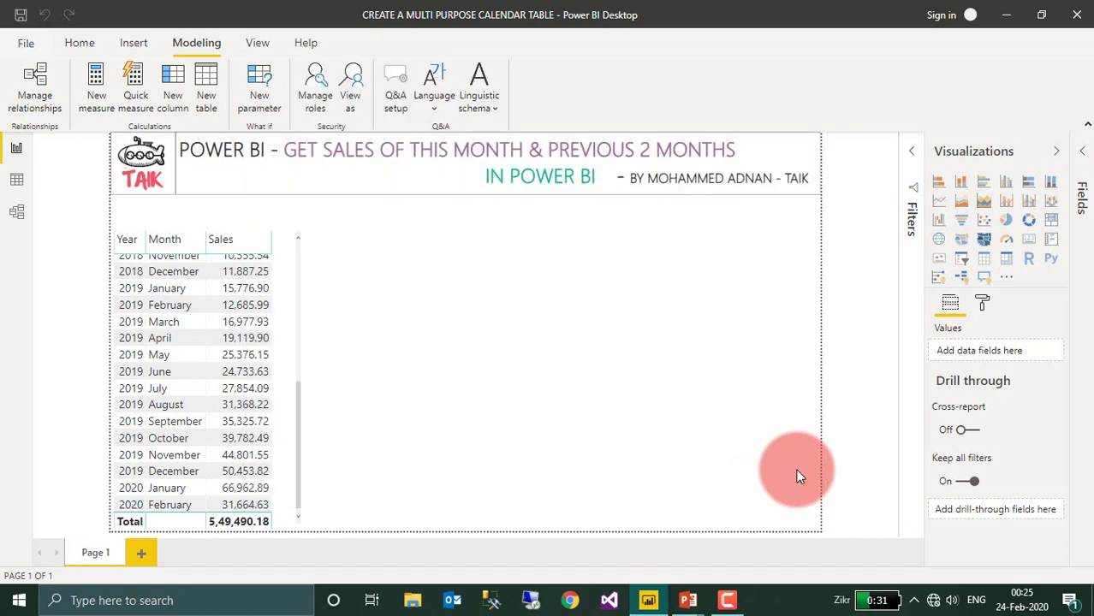
Step: Add Sales Table's Sales field to the report as a card
click(1081, 195)
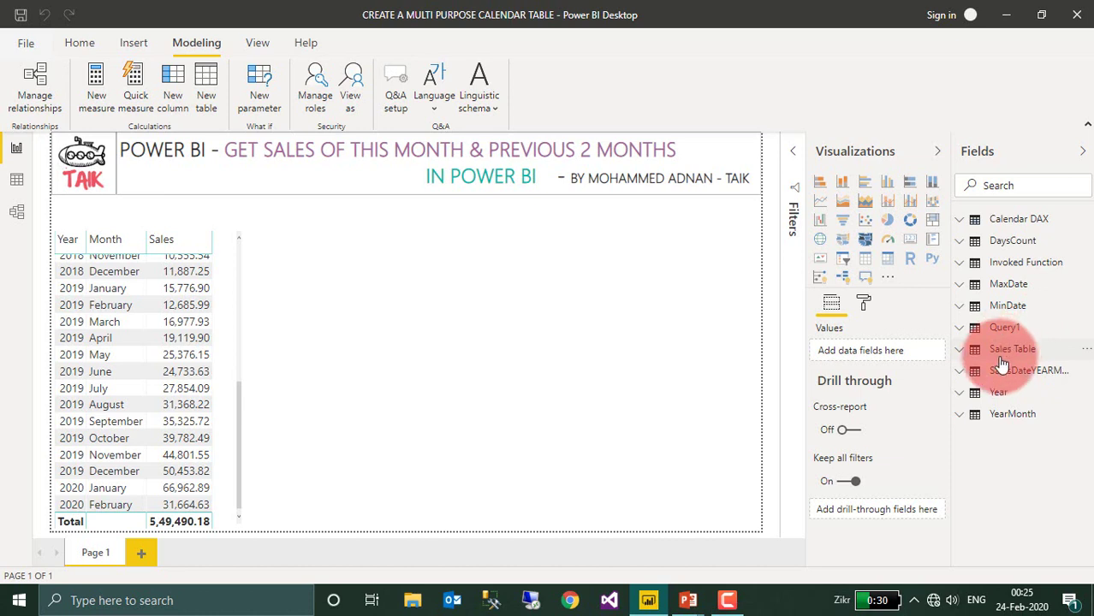
click(965, 358)
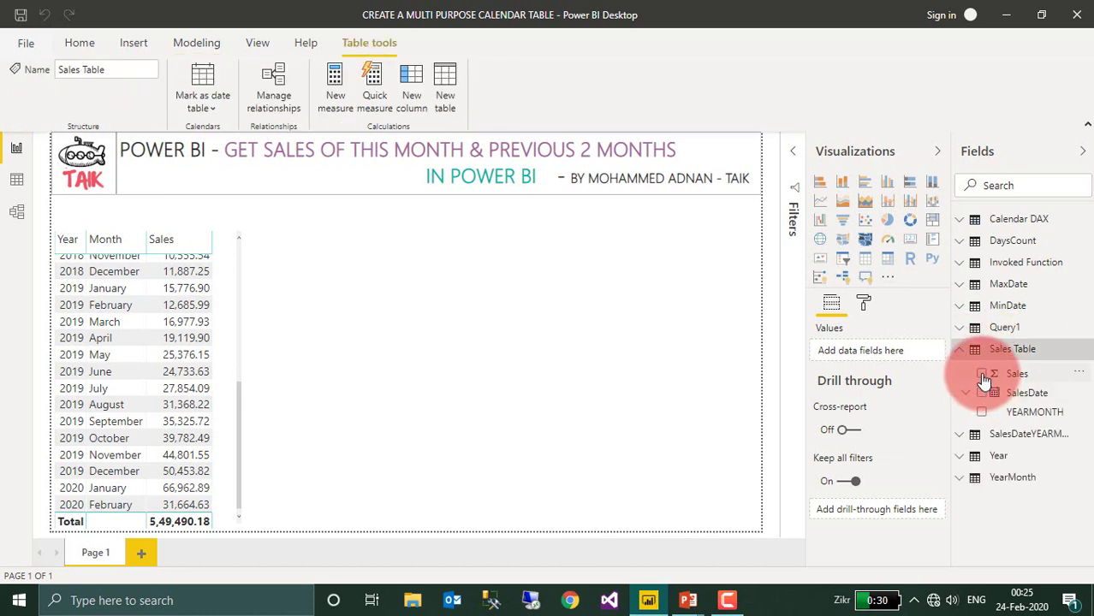
click(983, 375)
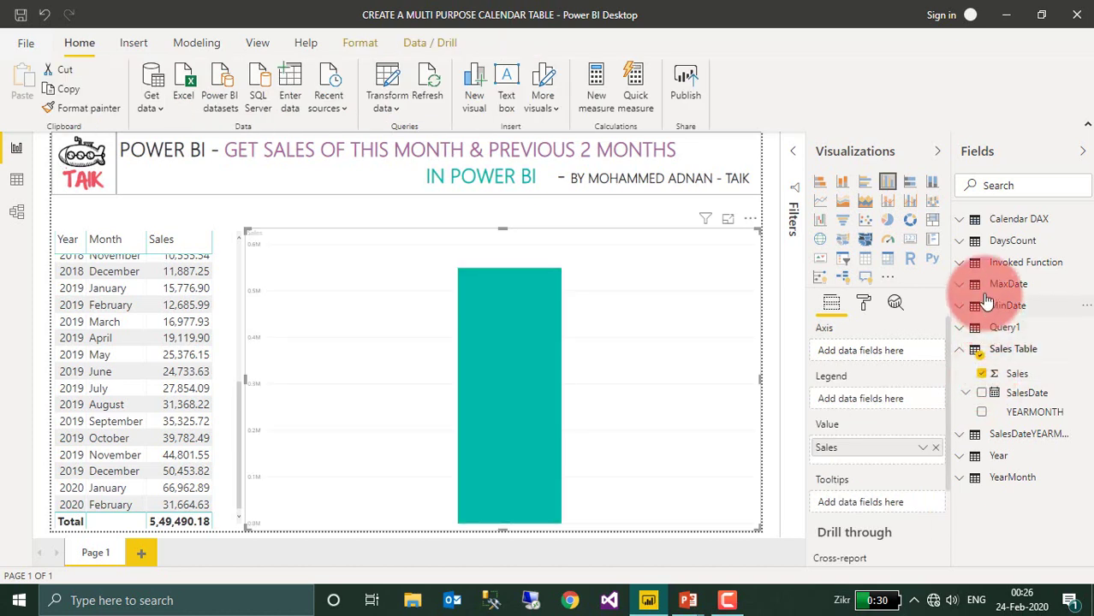
click(909, 240)
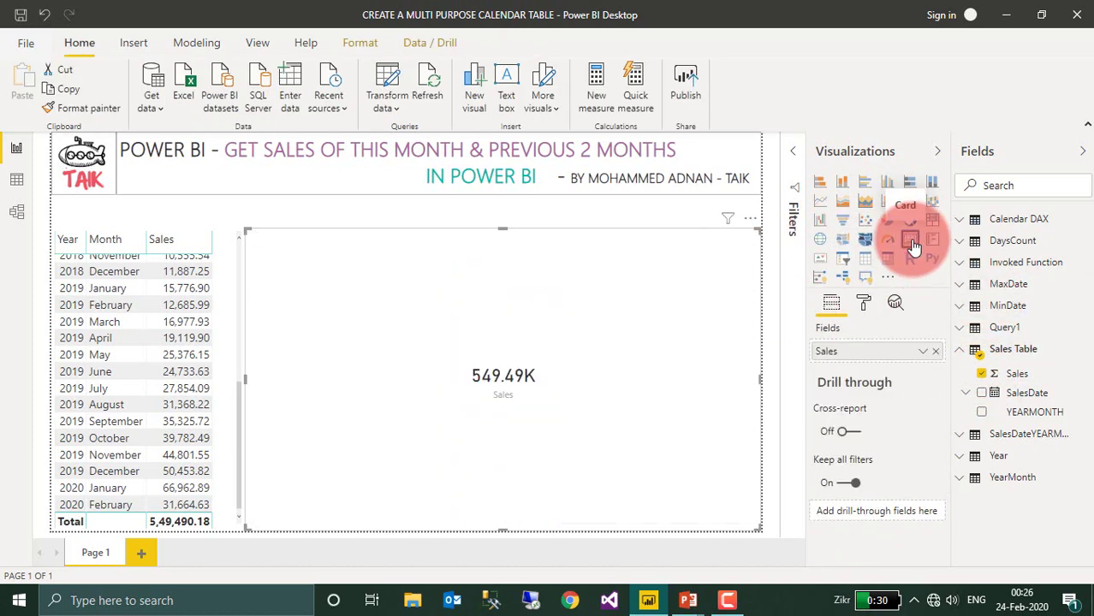
Step: Set the card's data label display units to None, then shrink and move it lower
click(865, 301)
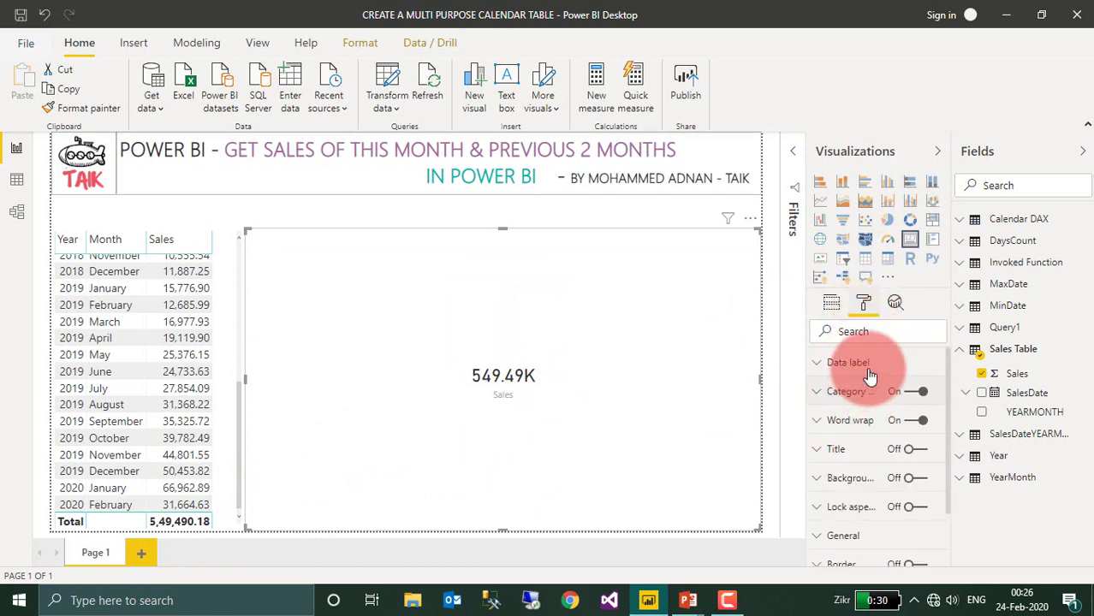
click(875, 365)
click(869, 462)
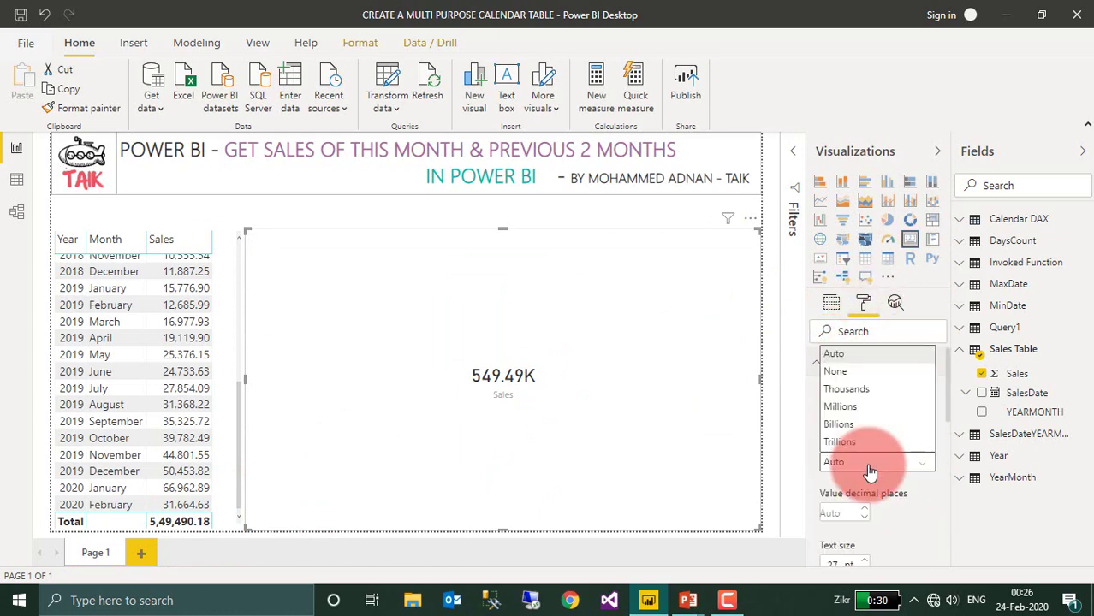
click(869, 366)
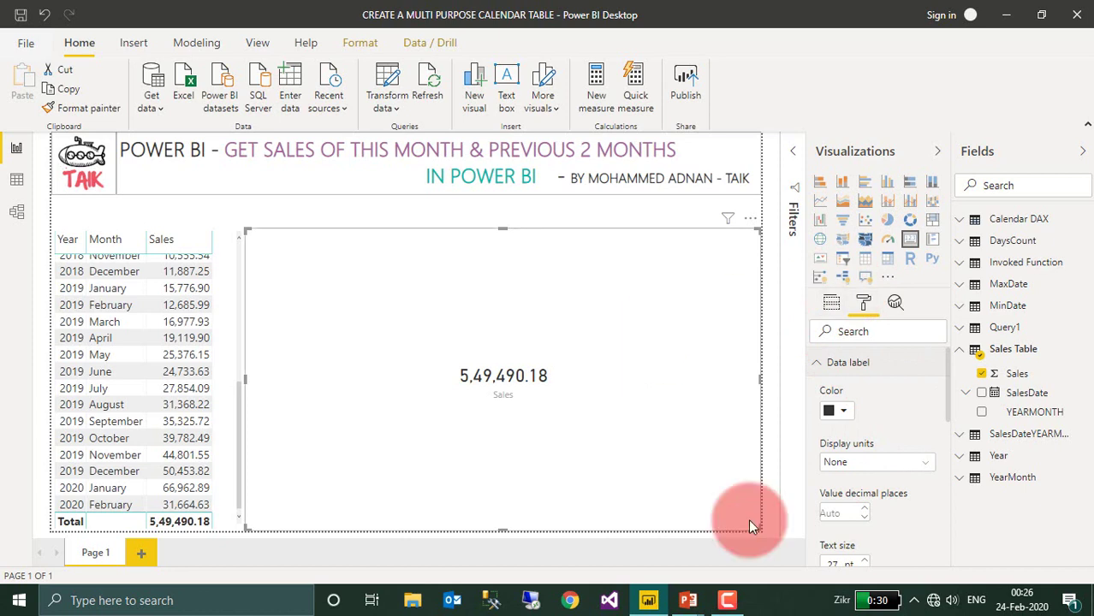
drag(654, 438, 476, 515)
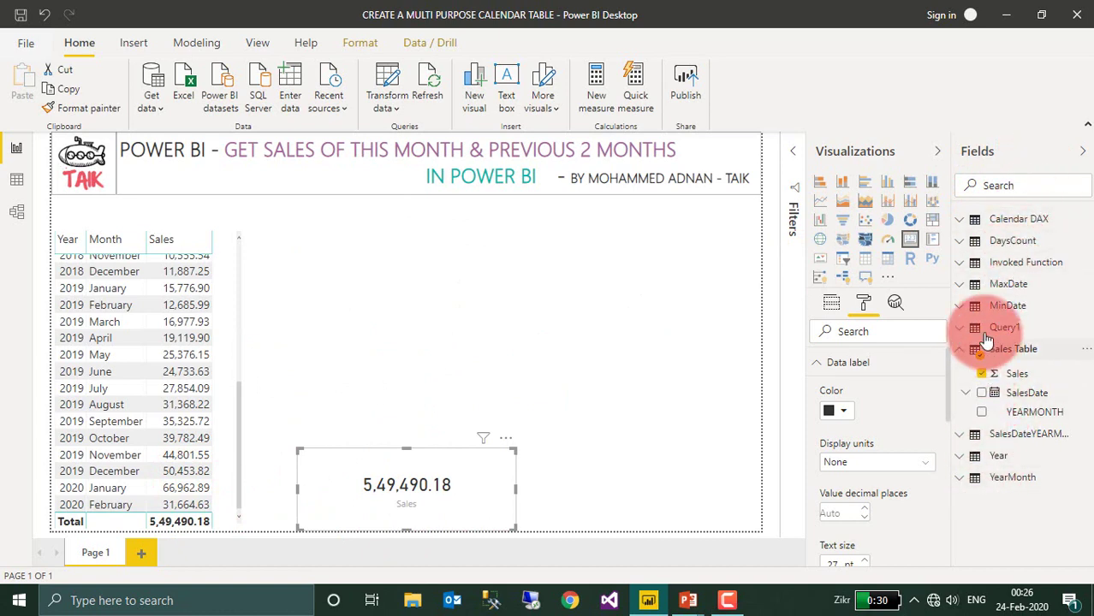
Step: Filter the card by SalesDateYEARMON Index using basic filtering, keeping only 0
click(965, 440)
click(794, 221)
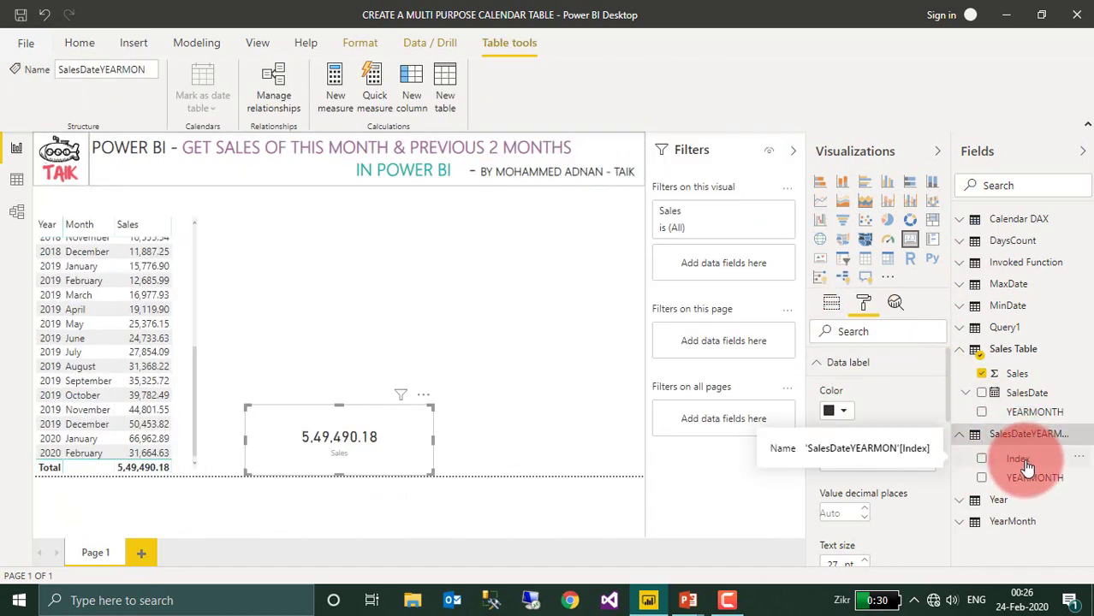
drag(981, 430, 735, 268)
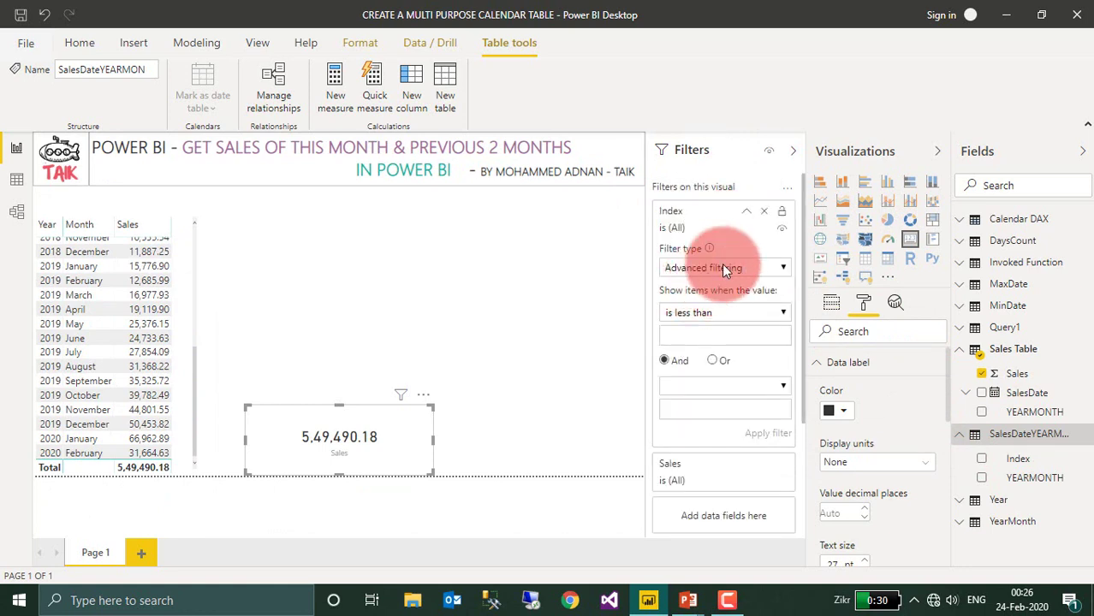
click(722, 266)
click(696, 298)
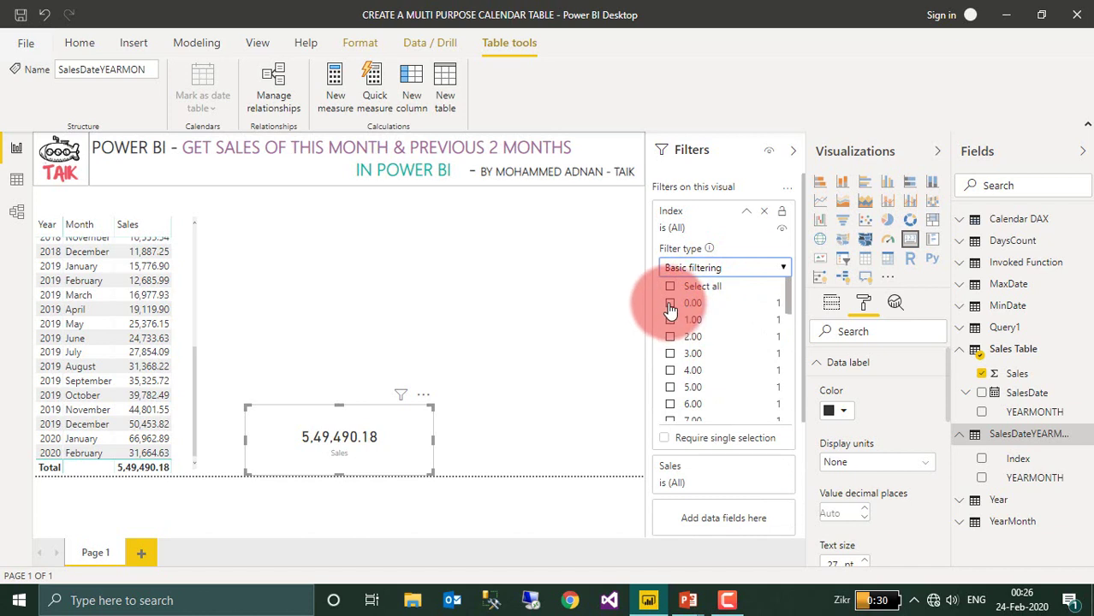
click(670, 304)
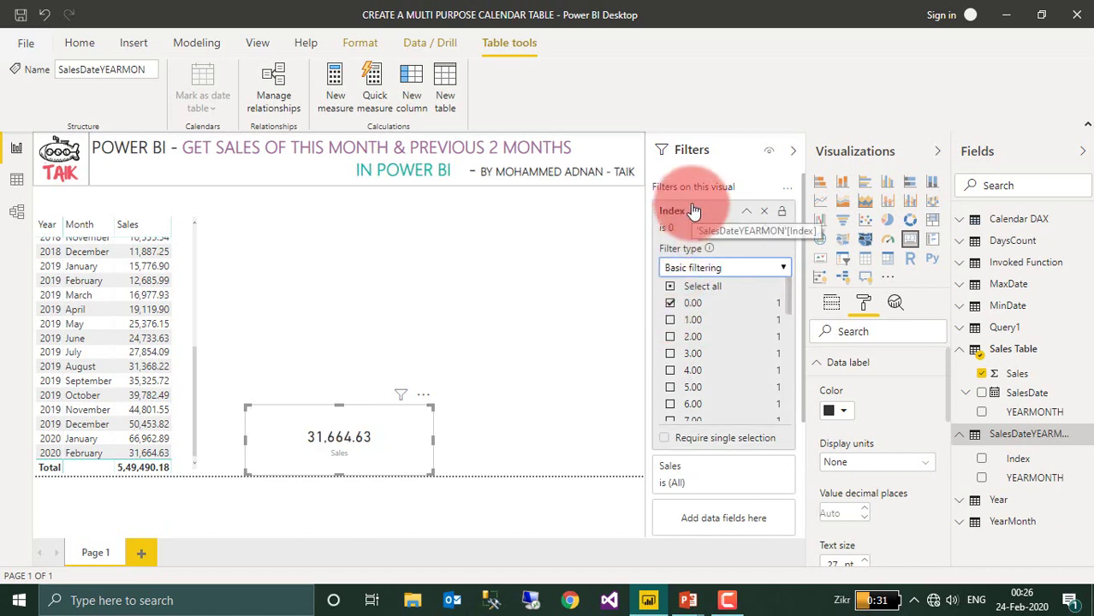
click(410, 428)
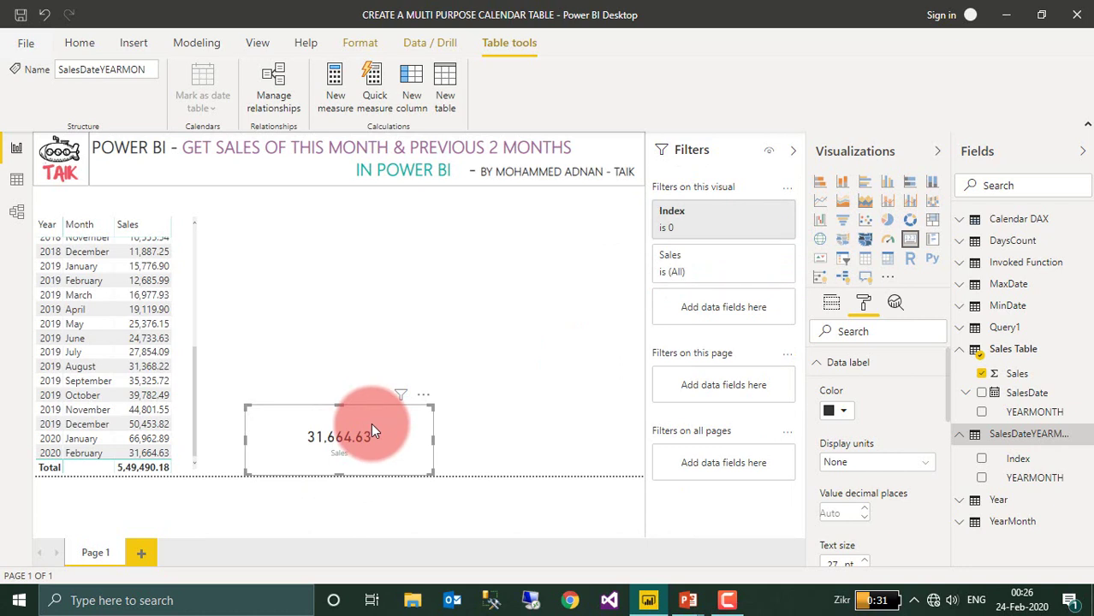
Step: Copy the Index 0 sales card visual
right_click(371, 424)
mouse_move(395, 451)
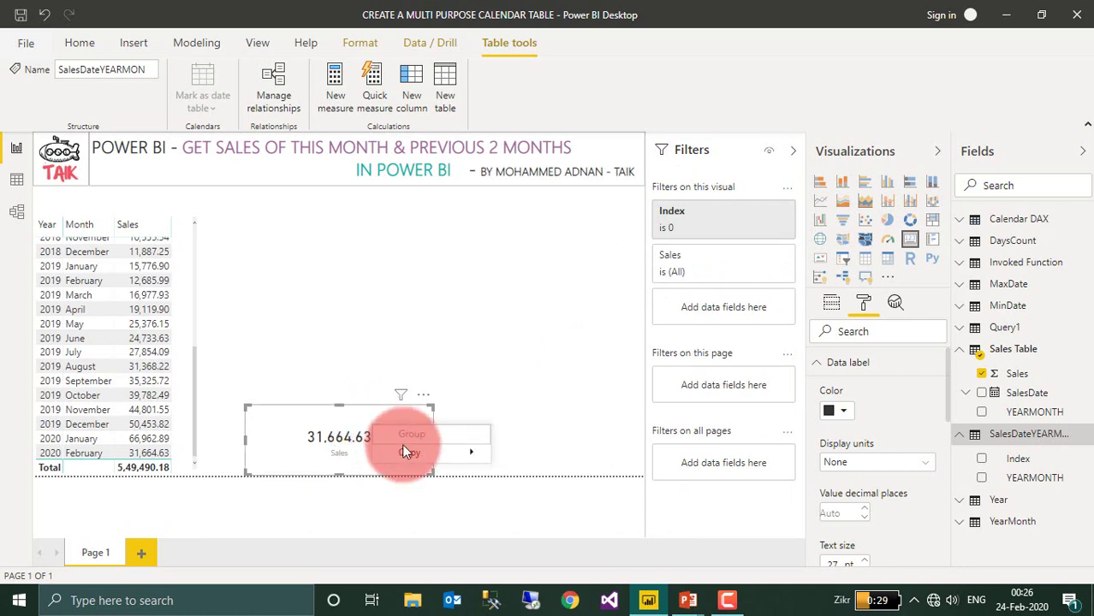
click(518, 454)
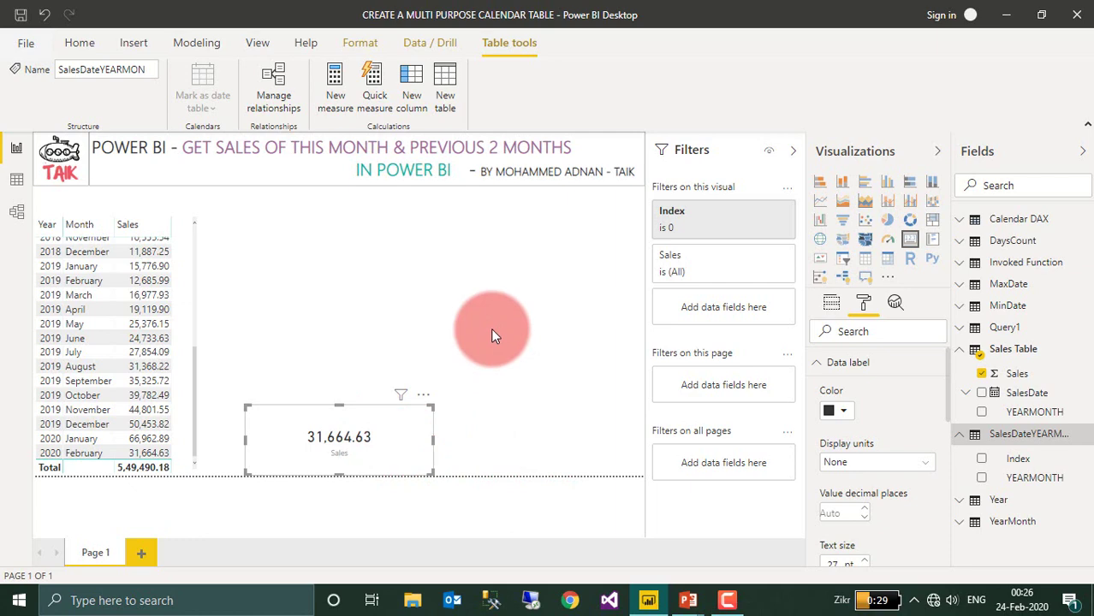
Step: Paste a second card, arrange both cards, and change its Index filter to 1
click(488, 301)
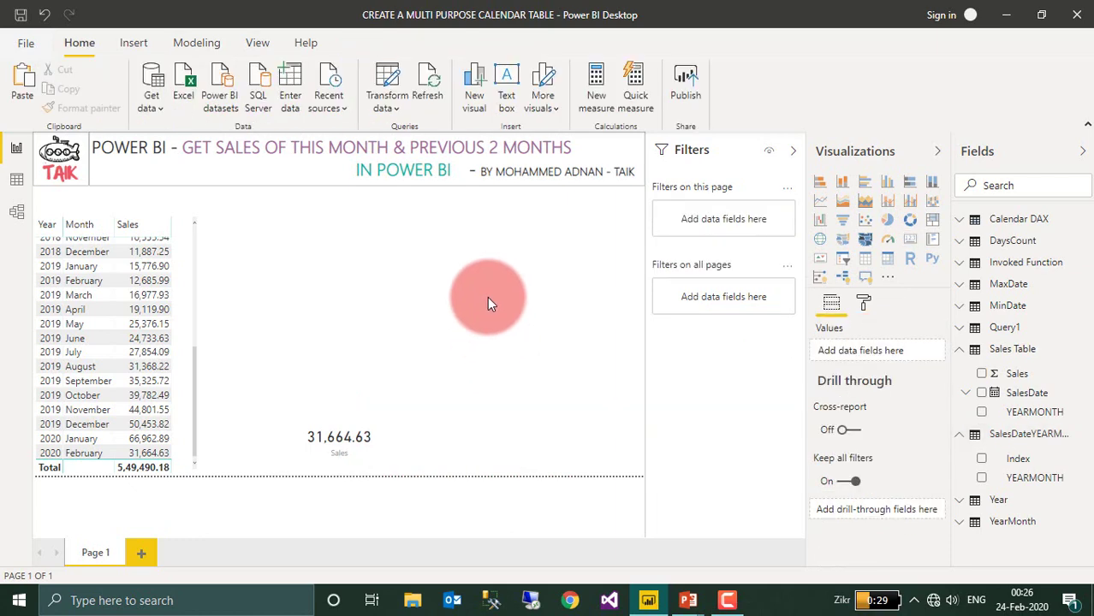
key(ctrl+v)
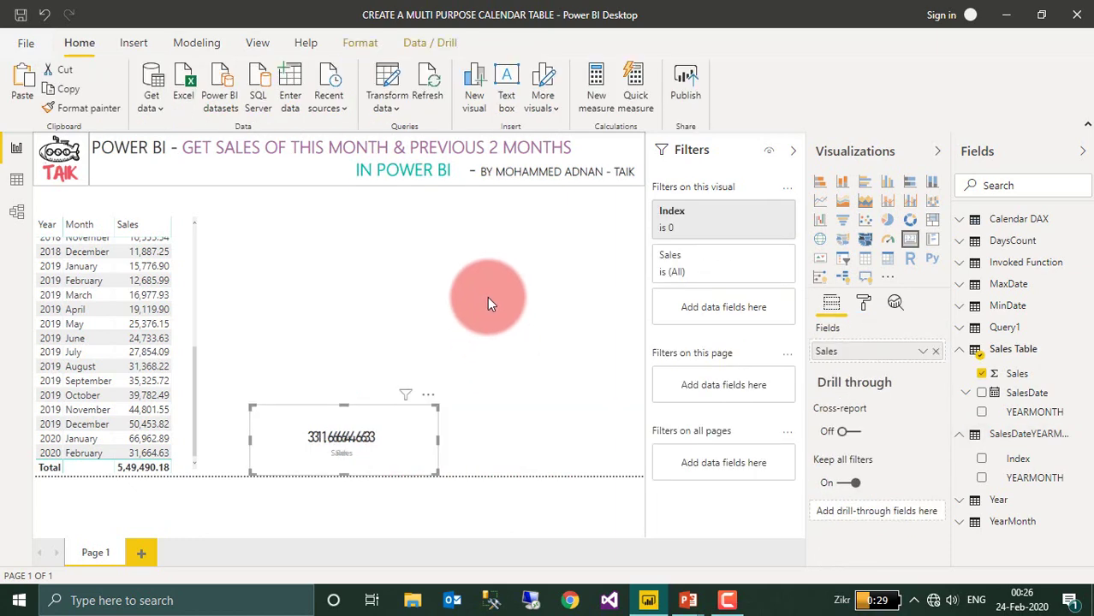
drag(417, 401, 392, 267)
drag(355, 452, 354, 341)
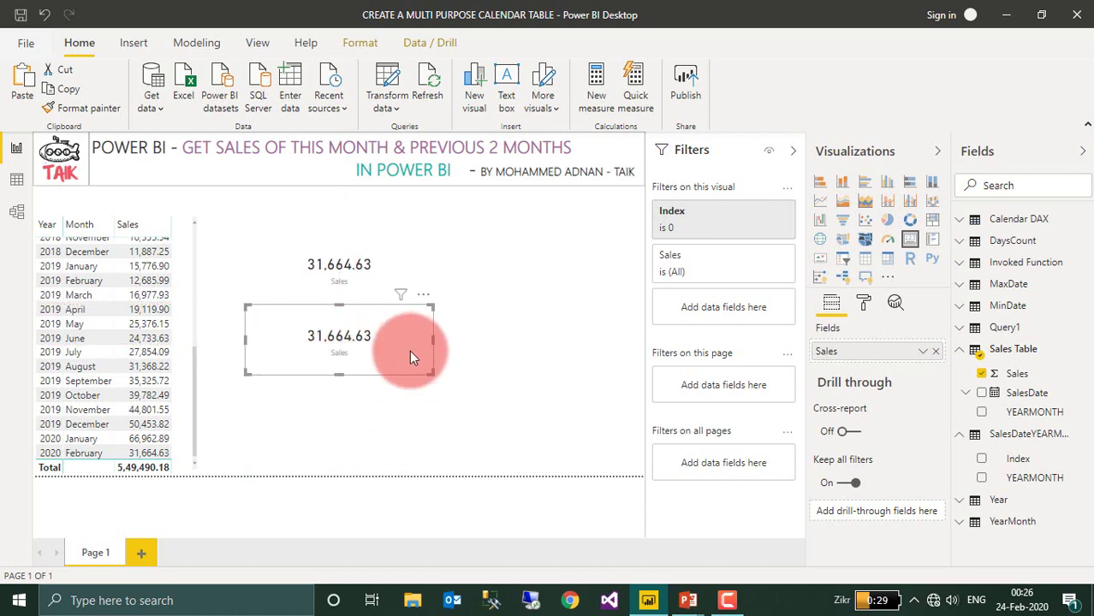
click(706, 224)
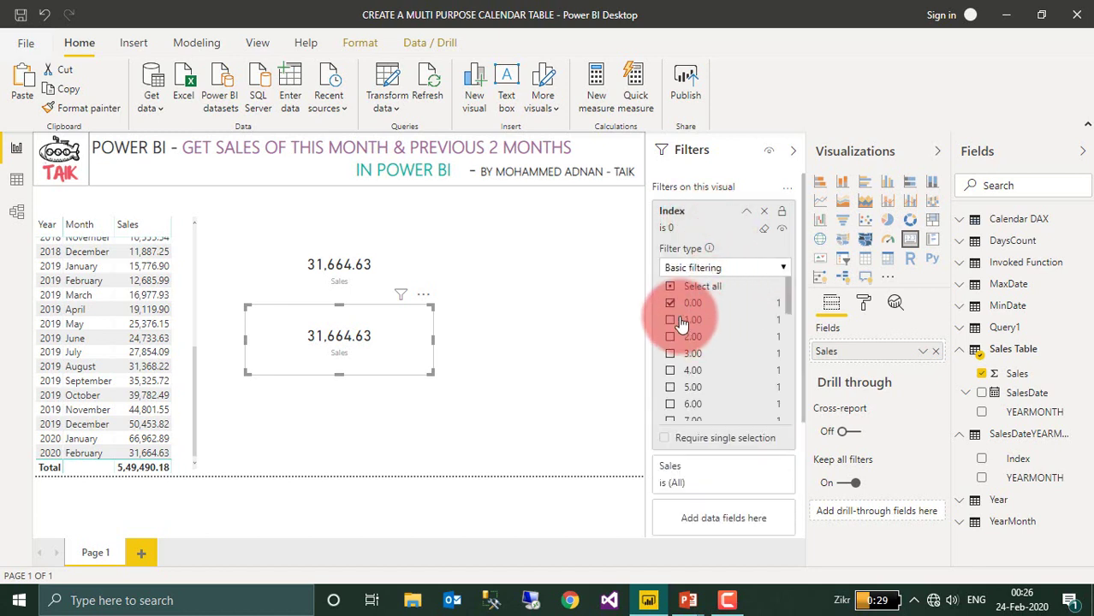
click(671, 319)
click(724, 304)
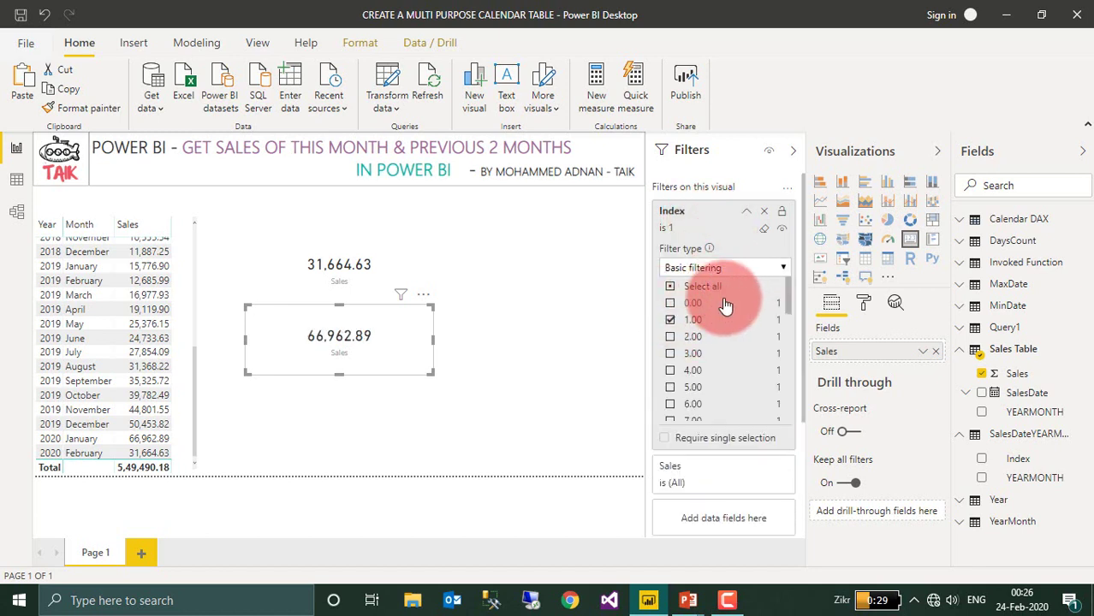
click(697, 220)
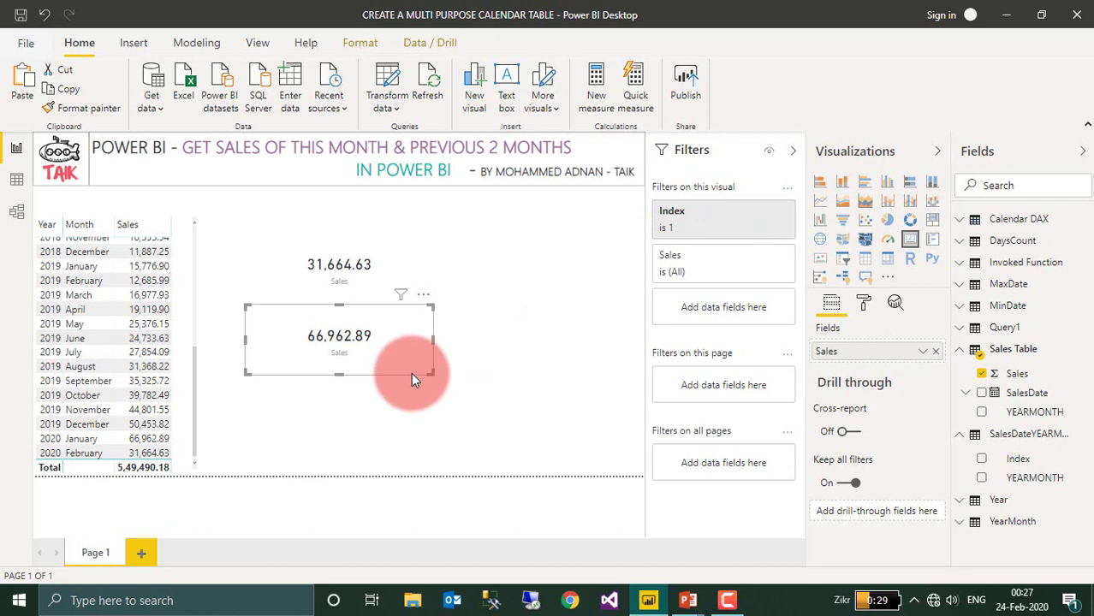
Step: Duplicate that card and change the copy's Index filter to 2
key(ctrl+c)
key(ctrl+v)
click(685, 228)
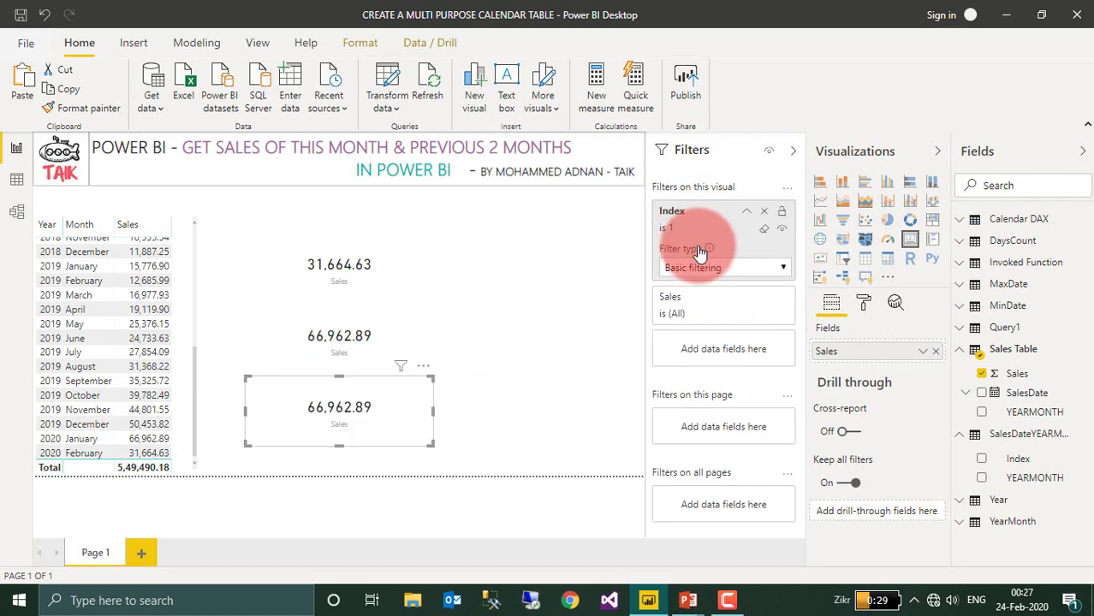
click(673, 336)
click(673, 321)
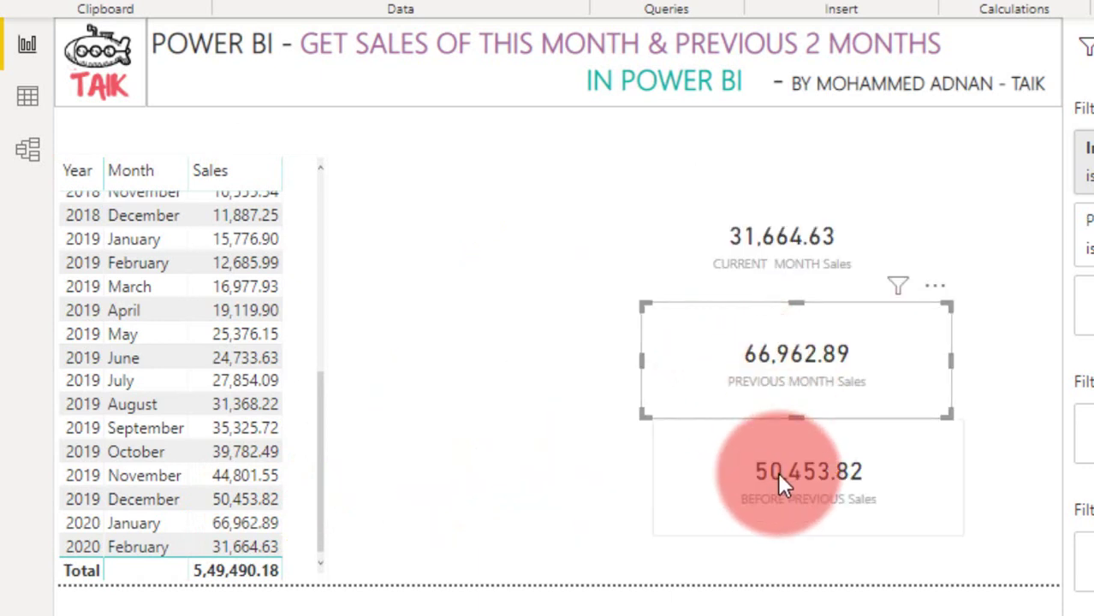
Step: Move the PREVIOUS MONTH and CURRENT MONTH cards right, with BEFORE PREVIOUS aligned beneath them
drag(792, 362, 1001, 368)
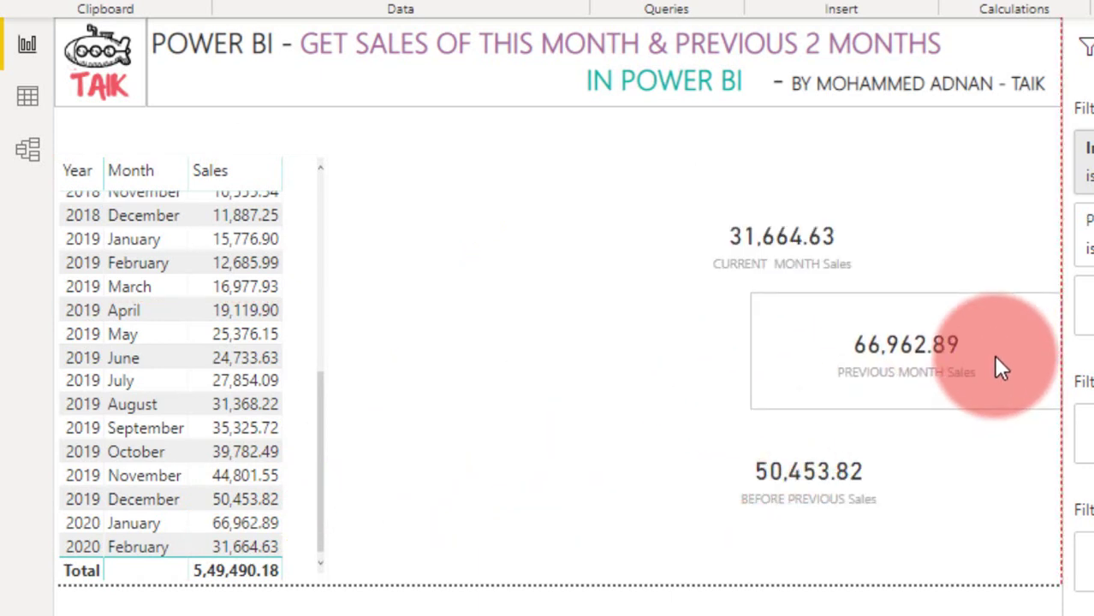
drag(882, 256, 1006, 230)
click(903, 355)
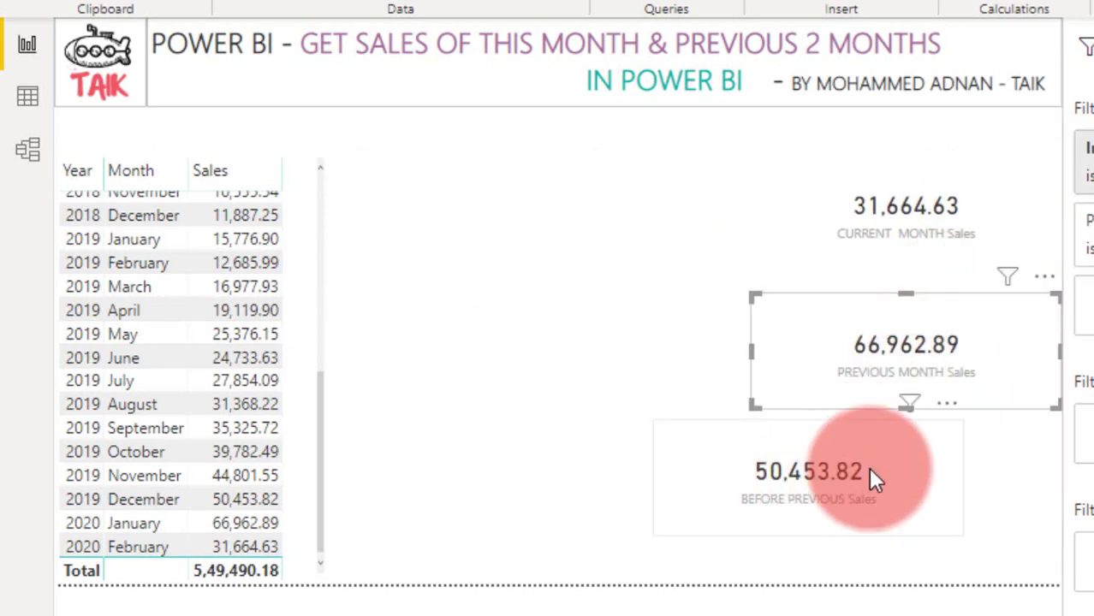
drag(873, 478, 924, 476)
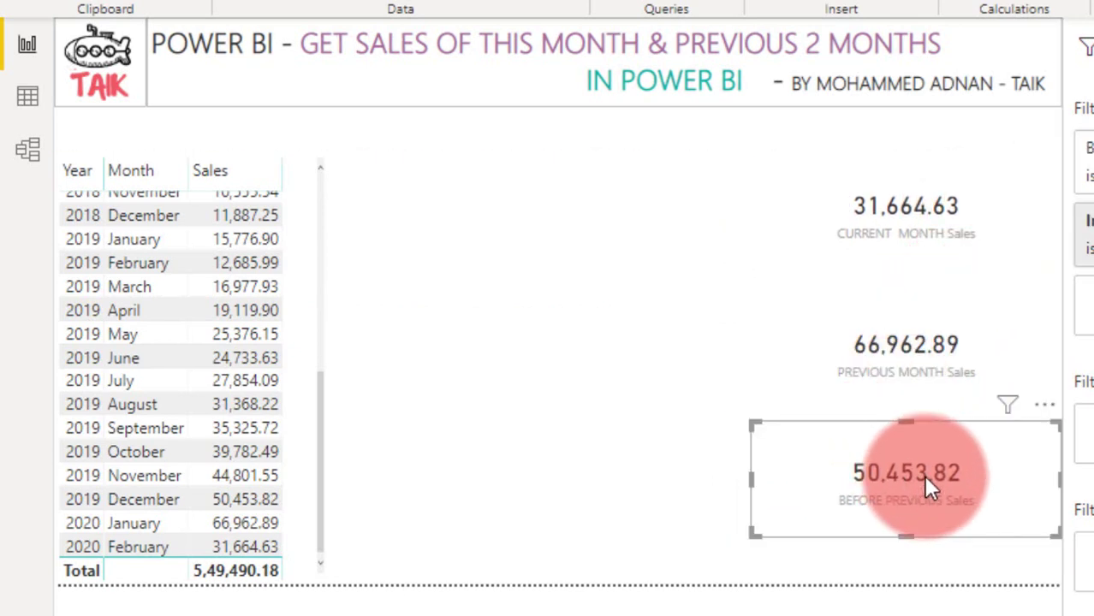
click(692, 471)
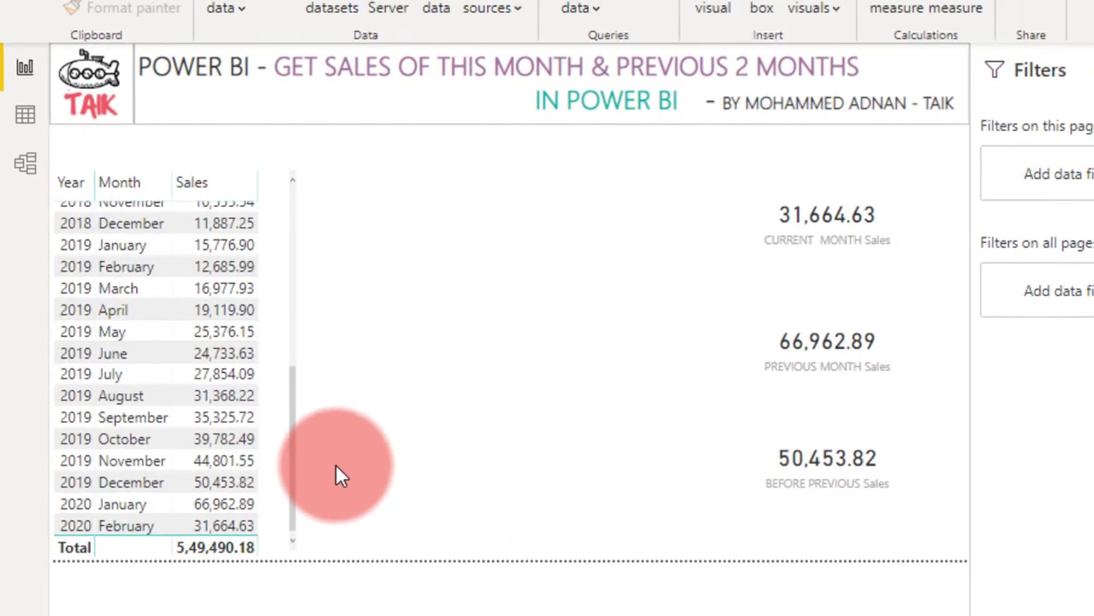